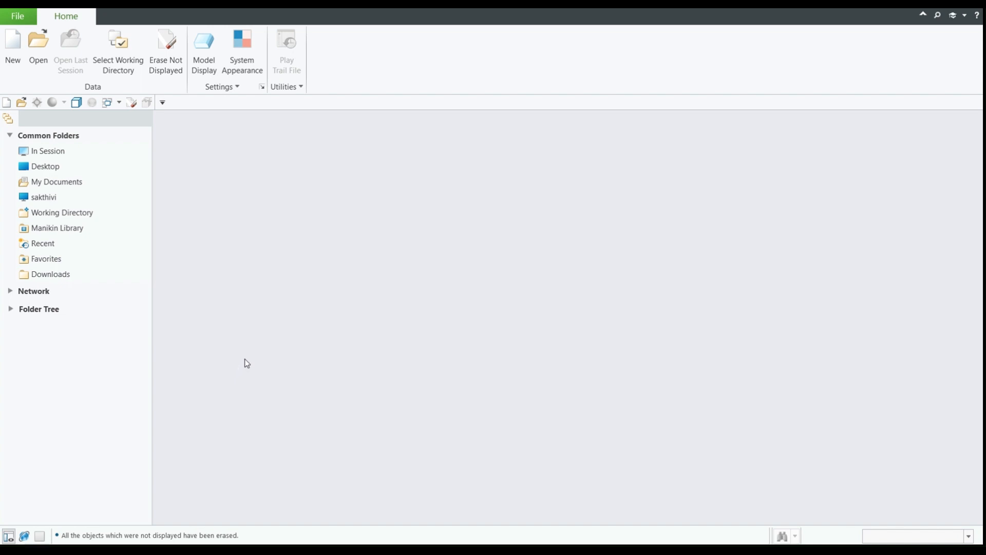
# - Create a new sketch file named Sample
pyautogui.click(14, 50)
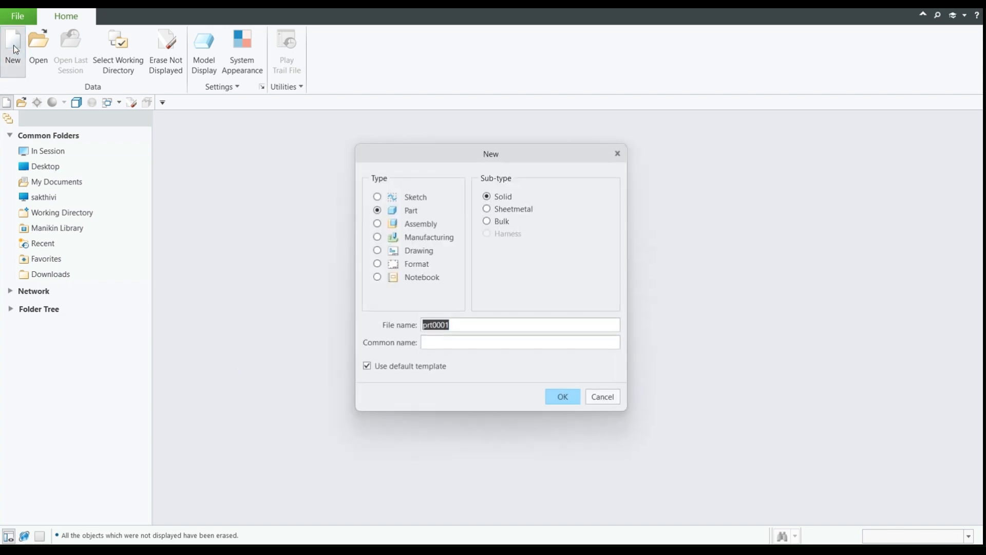
pyautogui.click(407, 199)
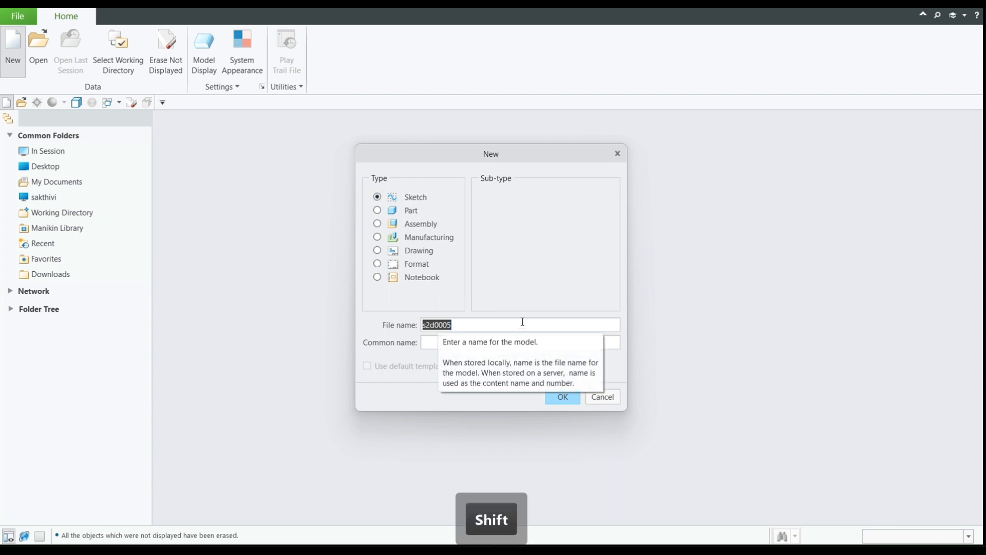
pyautogui.write('S')
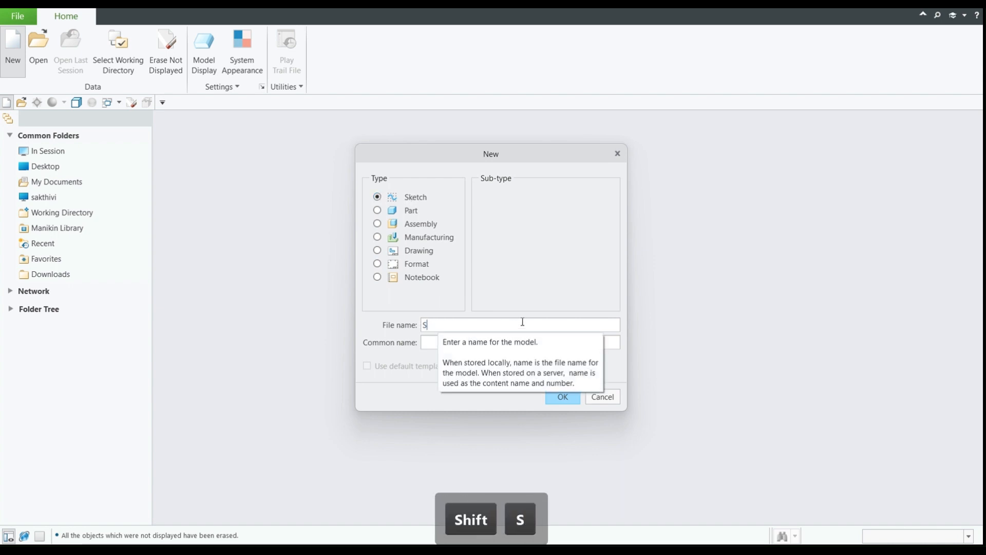
pyautogui.write('amplw')
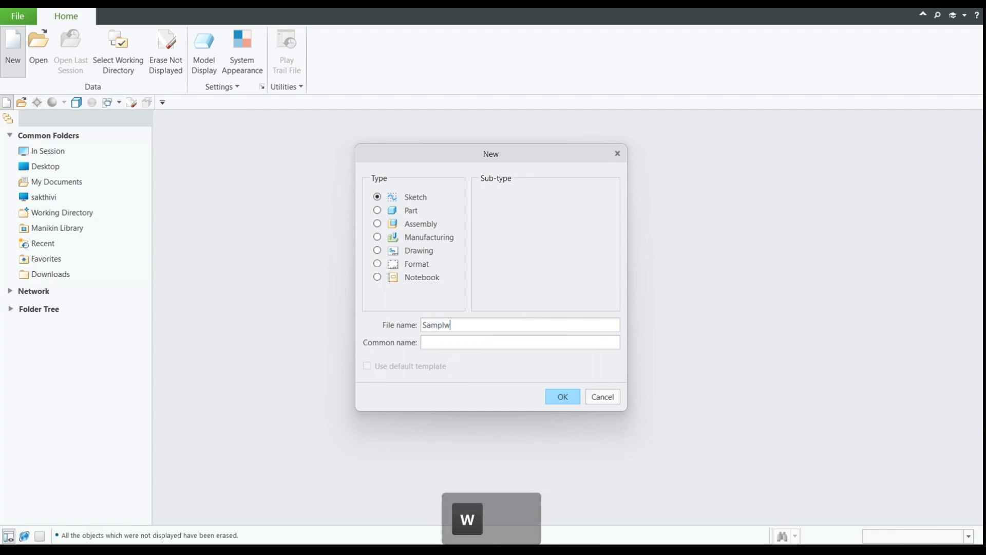
pyautogui.press('BackSpace')
pyautogui.write('e')
pyautogui.press('Return')
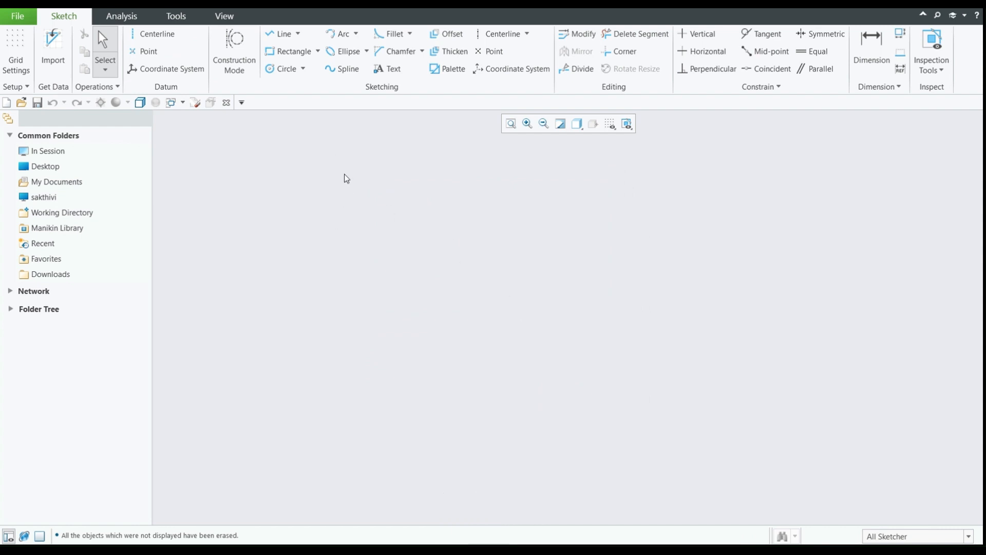
# - Draw a closed triangle with the Line Chain tool, with a horizontal base about 16 long and the apex about 6 above it
pyautogui.click(300, 34)
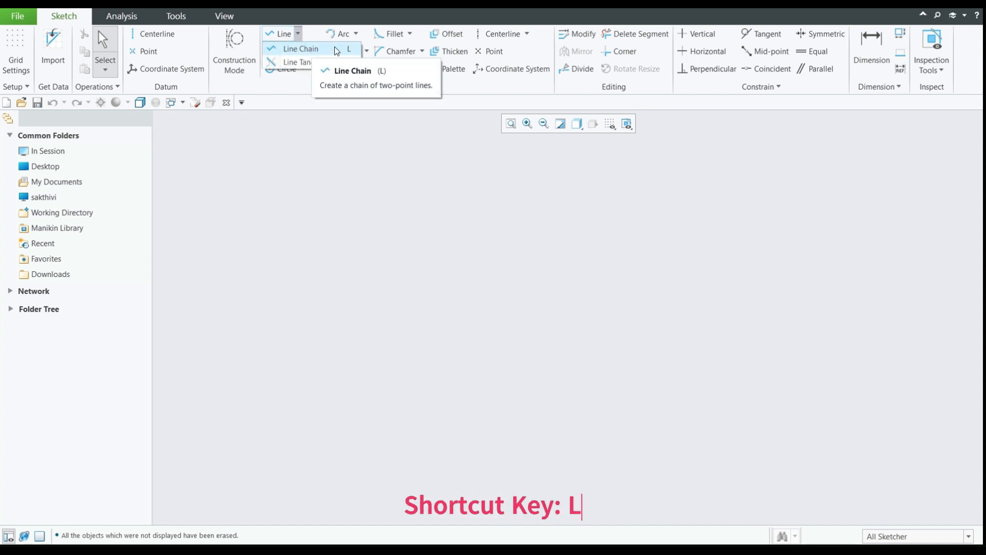
pyautogui.click(298, 49)
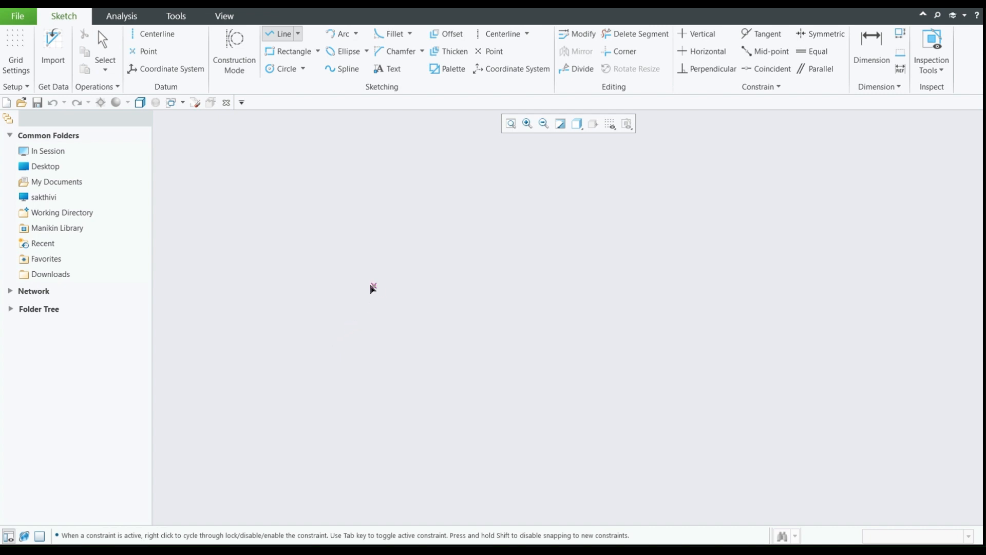
pyautogui.click(338, 298)
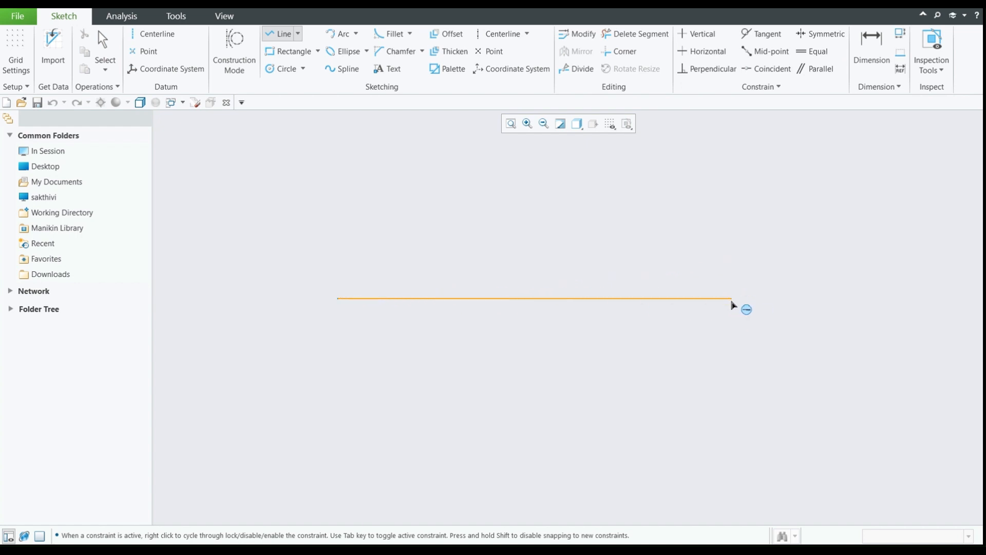
pyautogui.click(733, 301)
pyautogui.middleClick(738, 304)
pyautogui.click(737, 305)
pyautogui.click(627, 154)
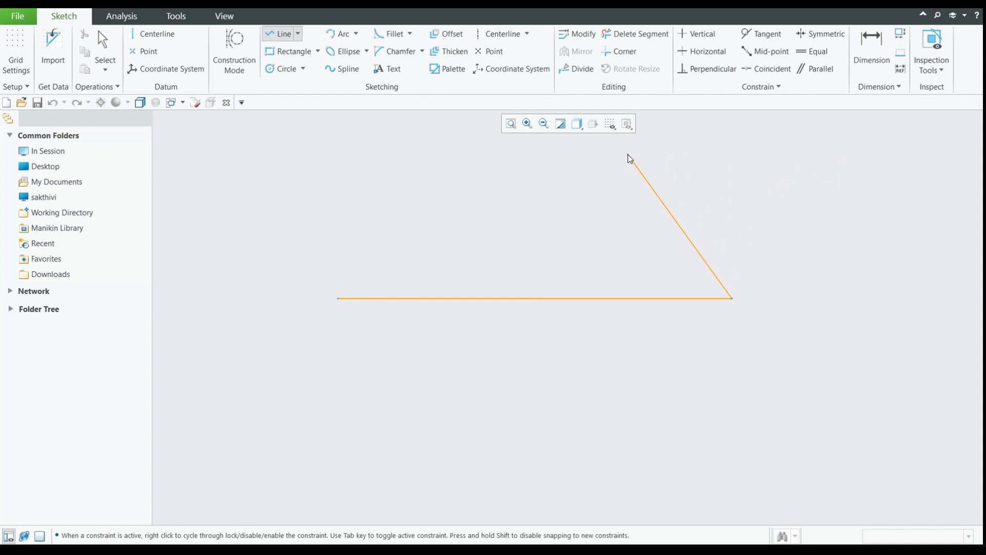
pyautogui.click(339, 300)
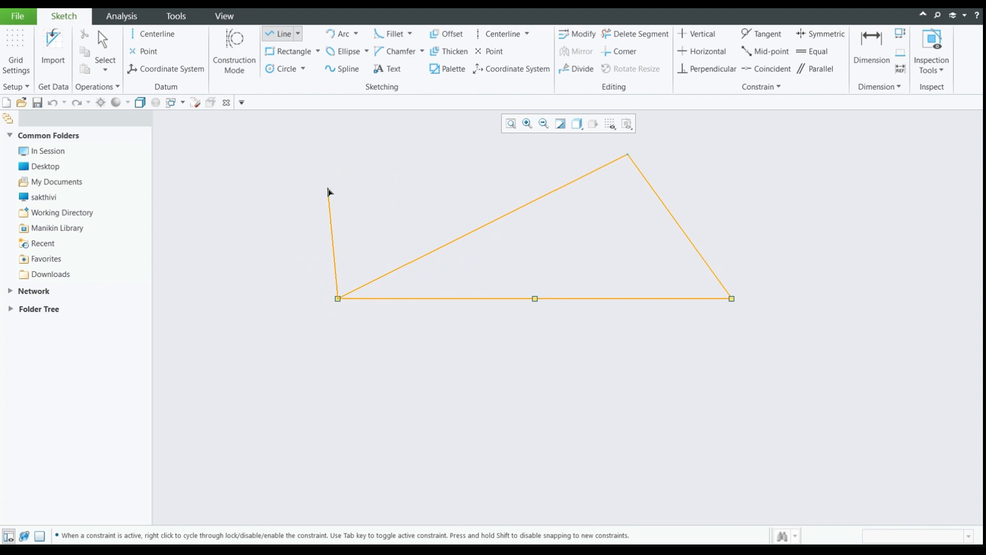
pyautogui.press('Escape')
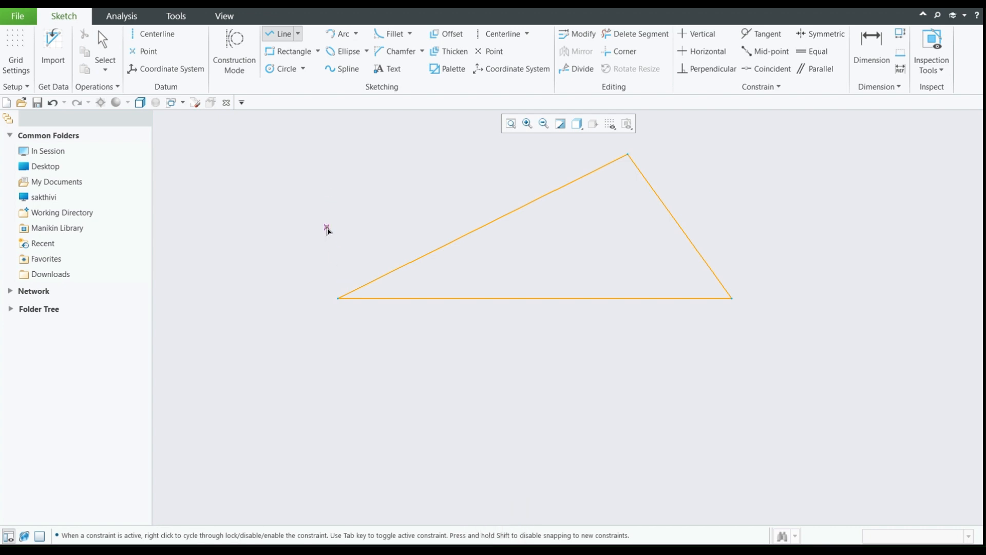
pyautogui.click(297, 37)
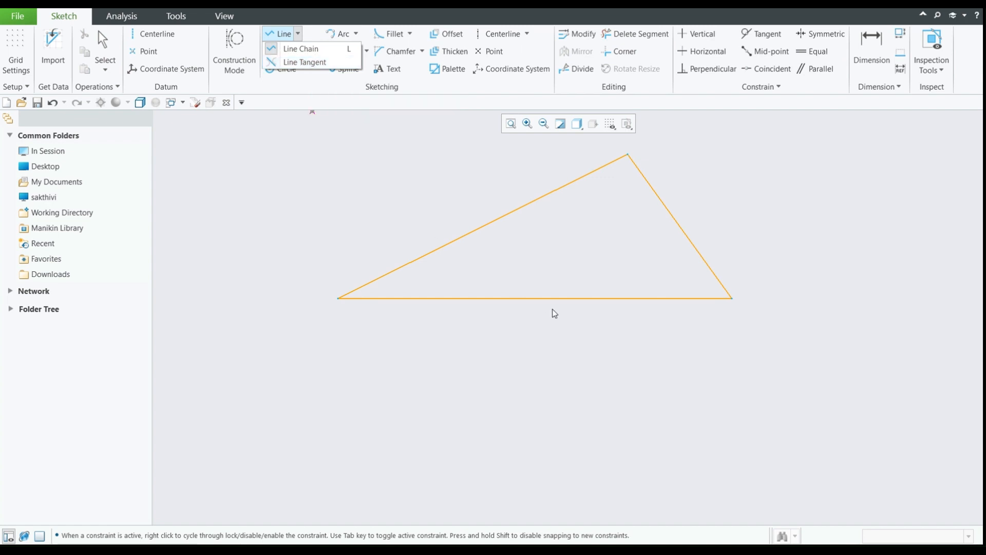
pyautogui.click(352, 171)
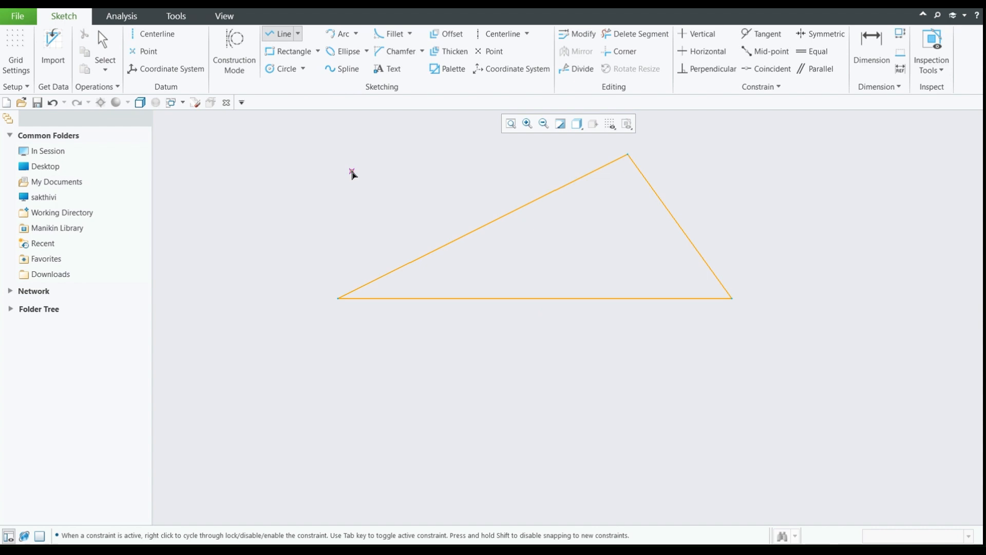
pyautogui.click(319, 52)
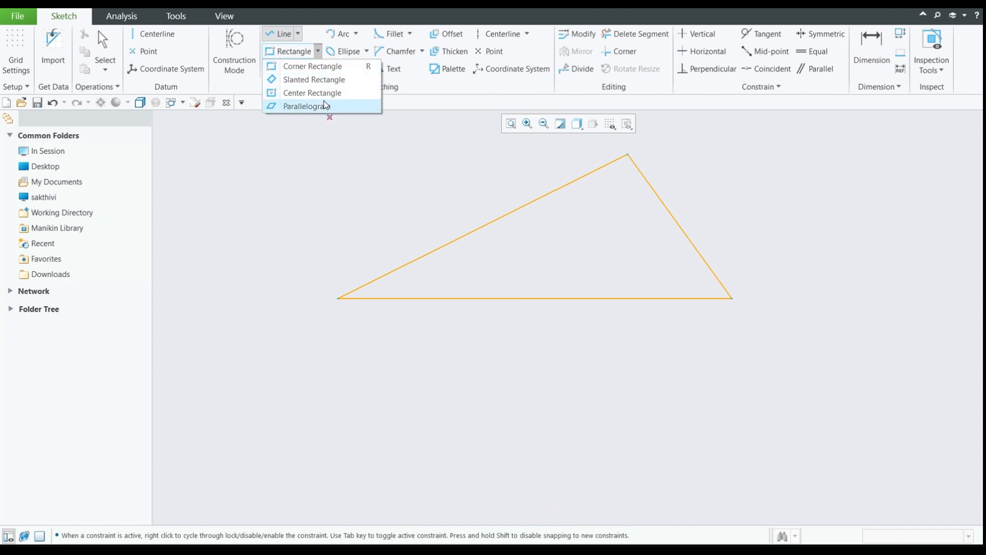
pyautogui.click(461, 318)
# - Delete all three lines of the triangle to clear the sketch
pyautogui.middleClick(395, 208)
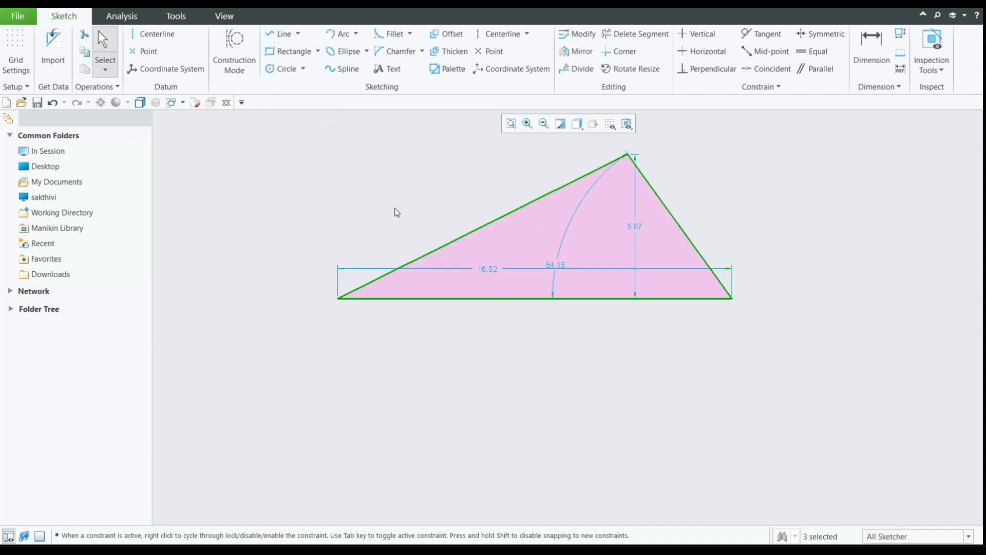
pyautogui.moveTo(309, 165); pyautogui.dragTo(796, 387)
pyautogui.press('Delete')
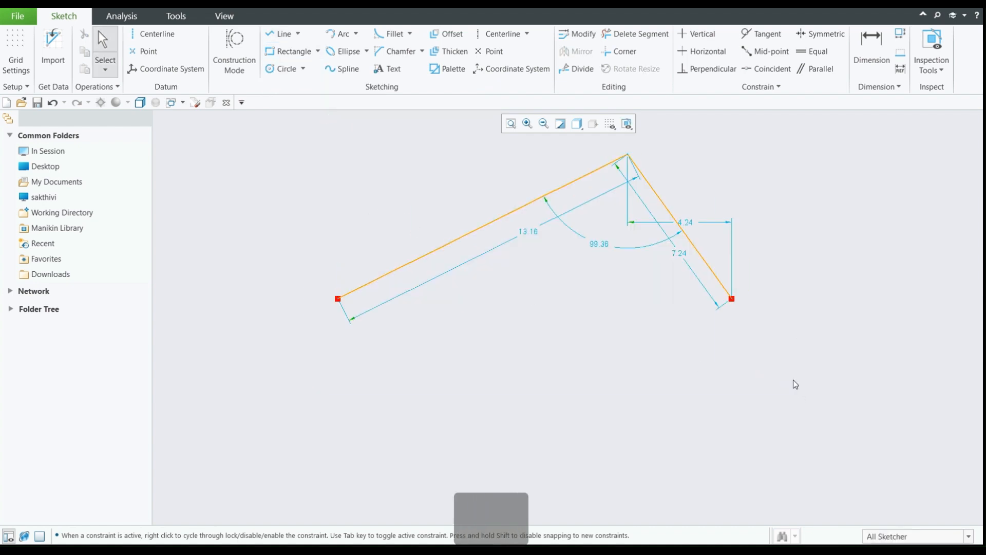
pyautogui.click(647, 181)
pyautogui.press('Delete')
pyautogui.click(605, 167)
pyautogui.press('Delete')
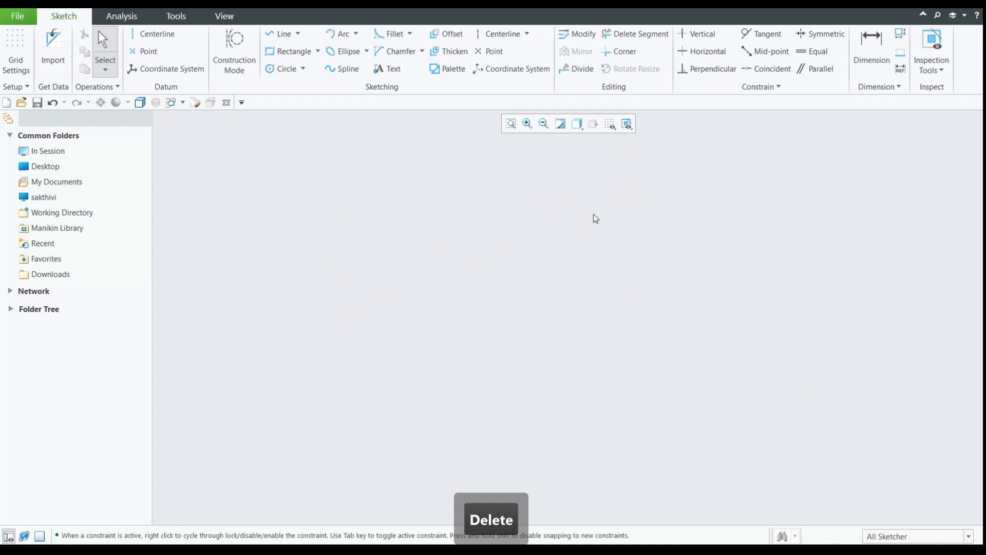
# - Draw a corner rectangle about 15.3 wide and 7 high in the middle of the sketch and undo it
pyautogui.click(317, 52)
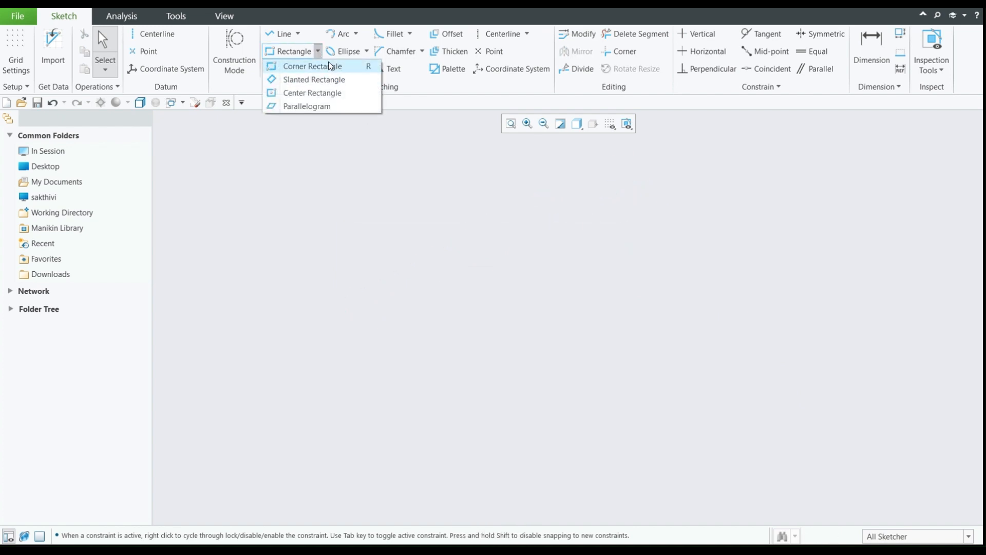
pyautogui.click(329, 65)
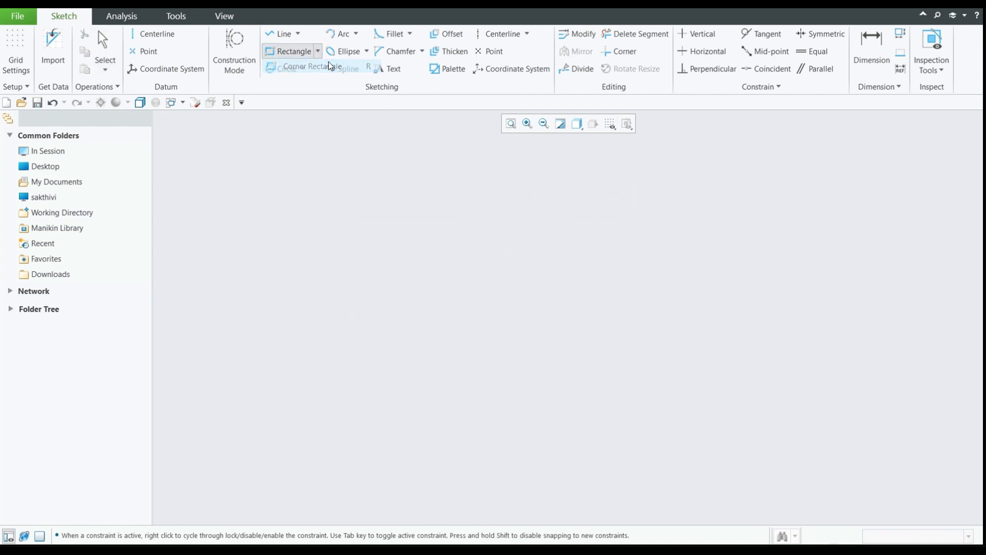
pyautogui.click(370, 198)
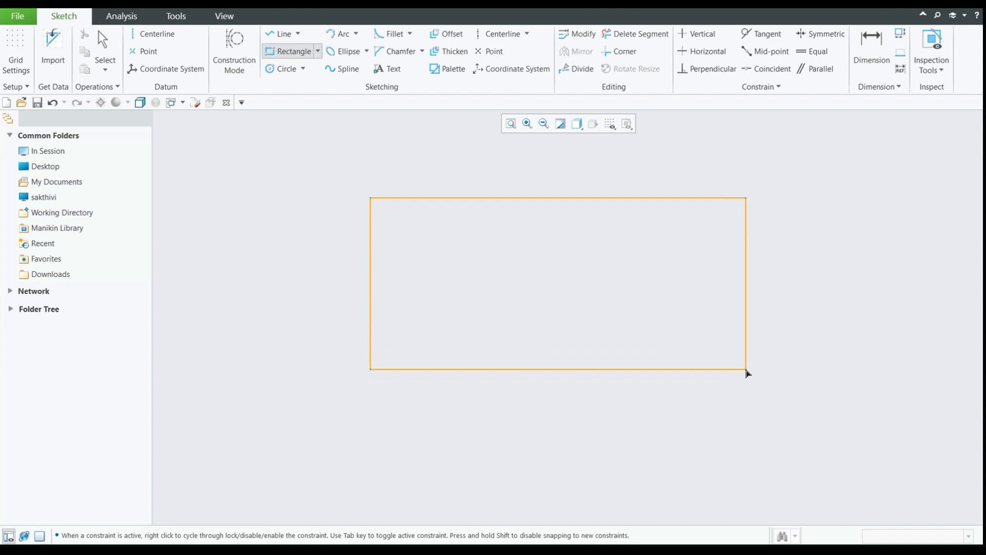
pyautogui.click(747, 370)
pyautogui.middleClick(806, 270)
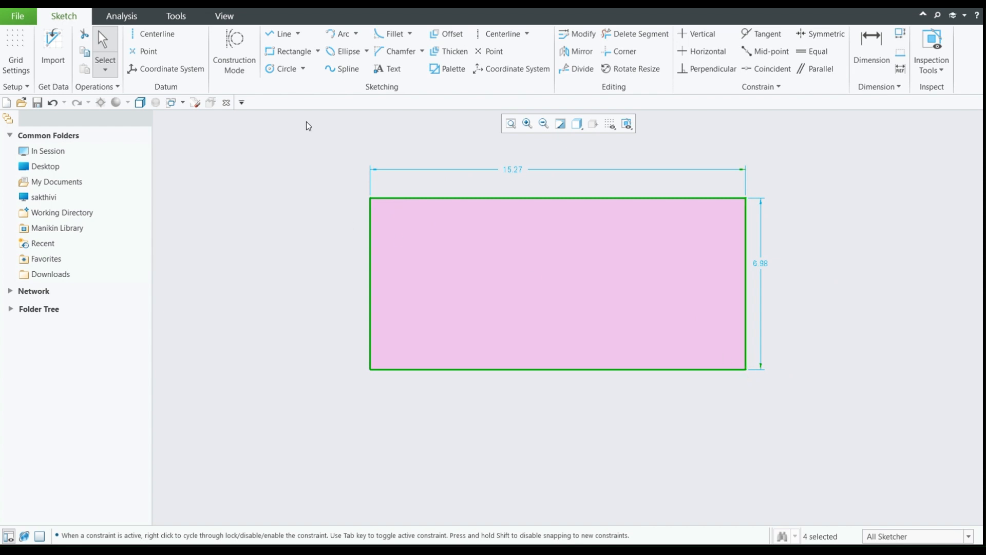
pyautogui.hotkey('ctrl', 'z')
# - Draw a slanted rectangle upward from a horizontal base edge and undo it
pyautogui.click(318, 51)
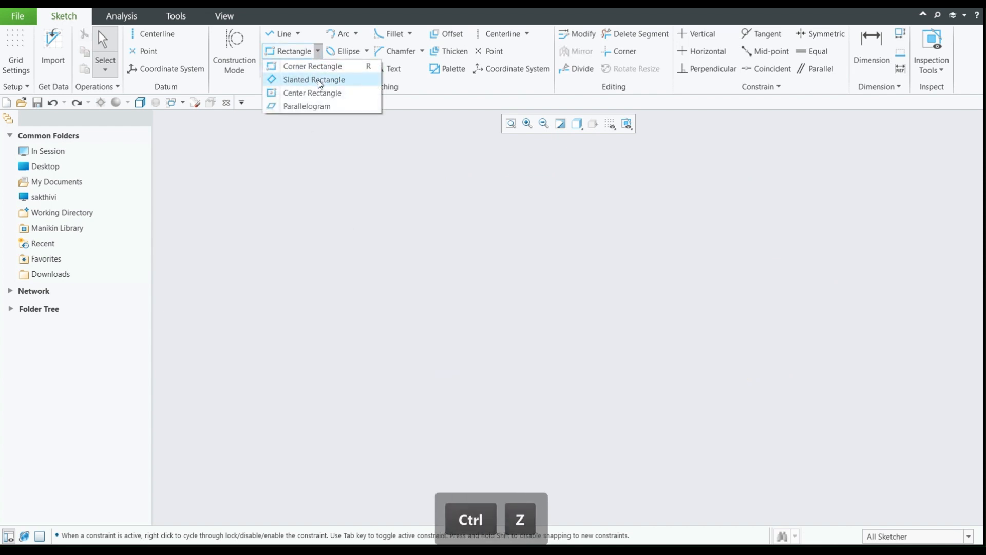
pyautogui.click(318, 79)
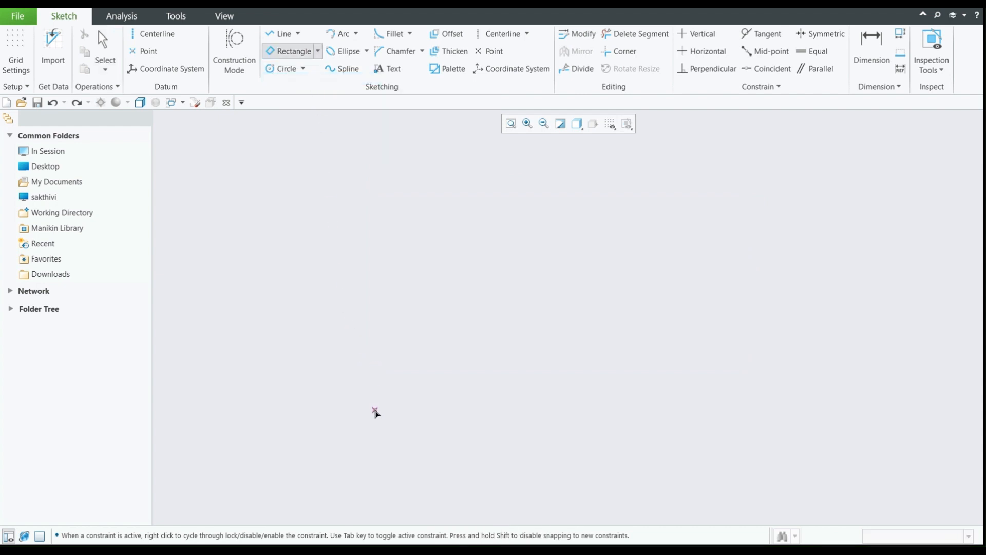
pyautogui.click(375, 410)
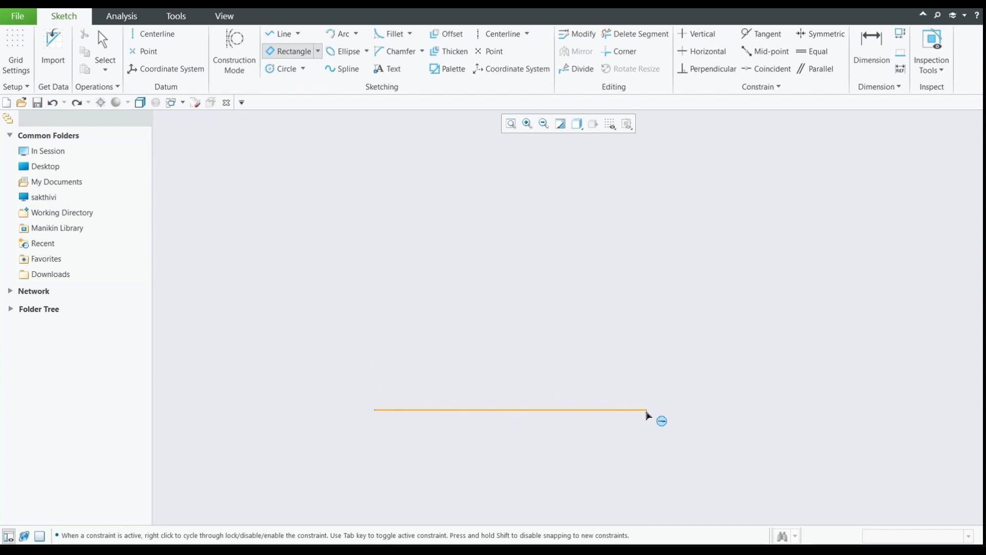
pyautogui.click(647, 412)
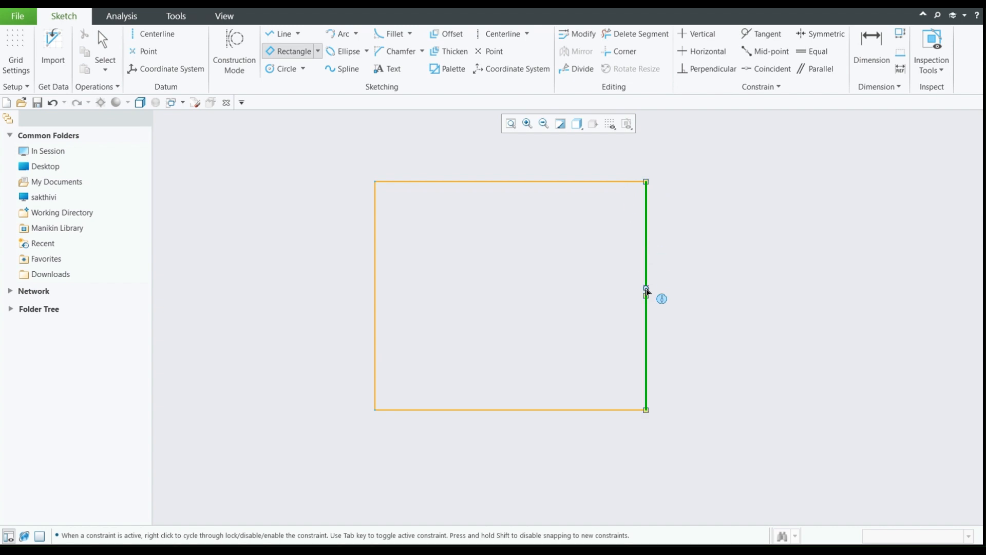
pyautogui.hotkey('ctrl', 'z')
# - Try a tilted slanted rectangle whose first edge runs diagonally, and cancel it
pyautogui.click(318, 51)
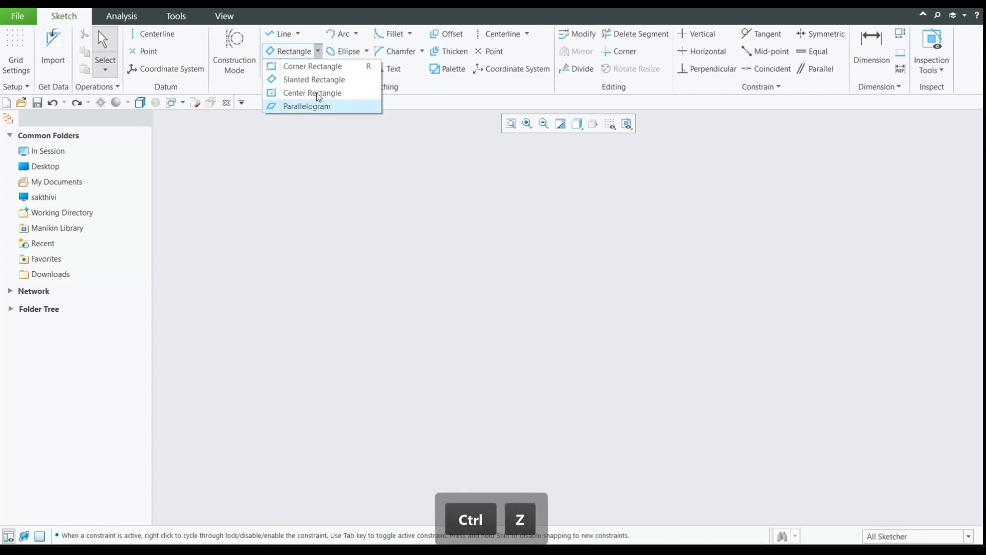
pyautogui.click(317, 92)
pyautogui.click(508, 218)
pyautogui.click(435, 383)
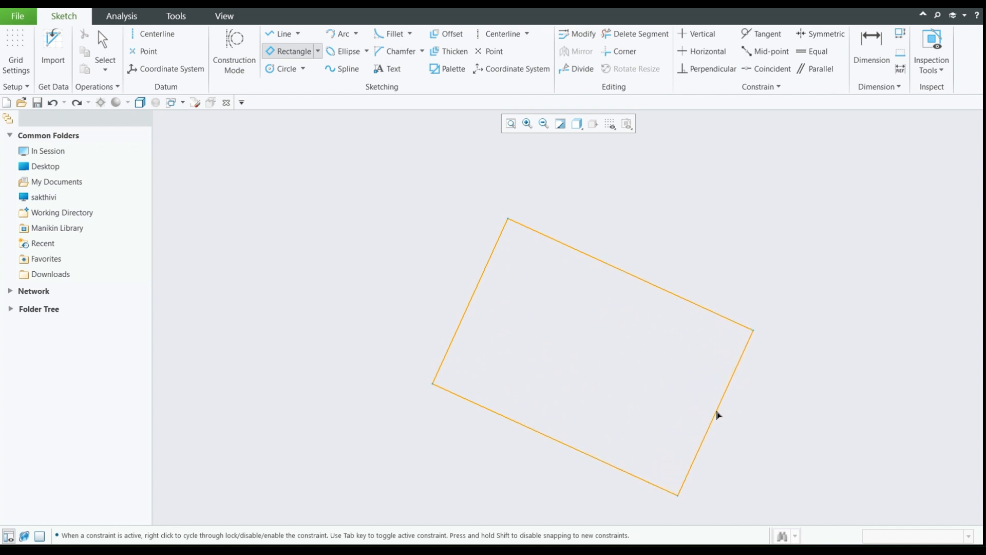
pyautogui.middleClick(722, 389)
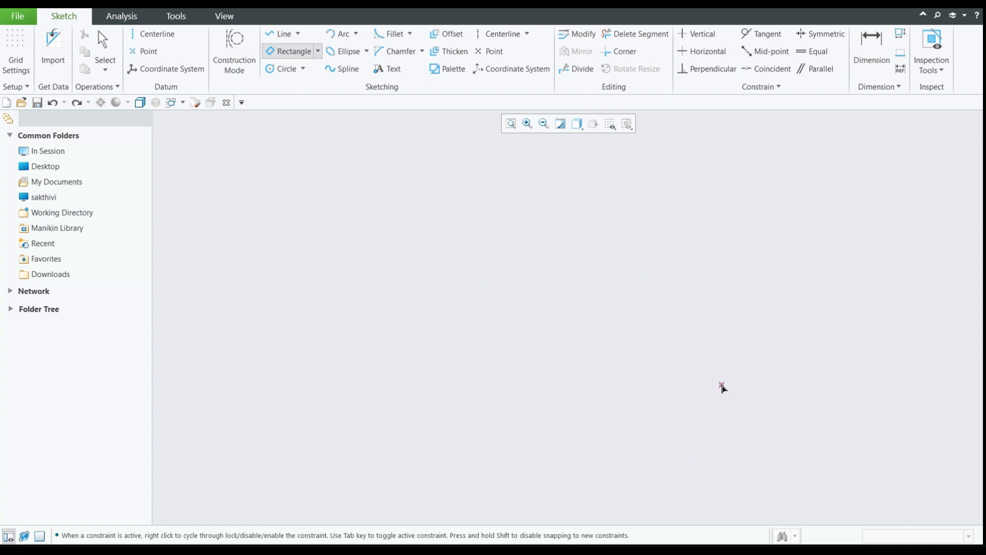
# - Draw a center rectangle outward from a center point in the middle of the sketch and undo it
pyautogui.click(319, 50)
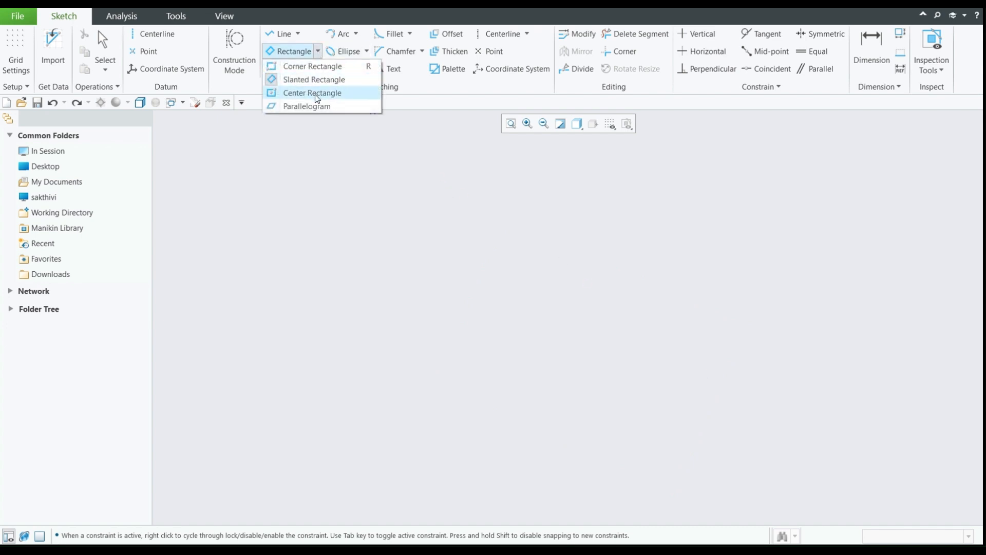
pyautogui.click(317, 97)
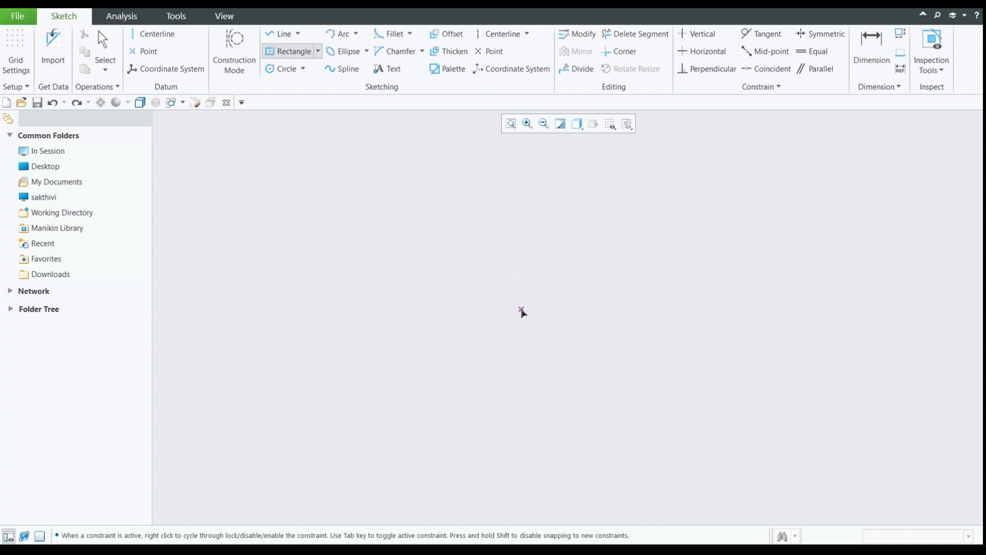
pyautogui.click(522, 310)
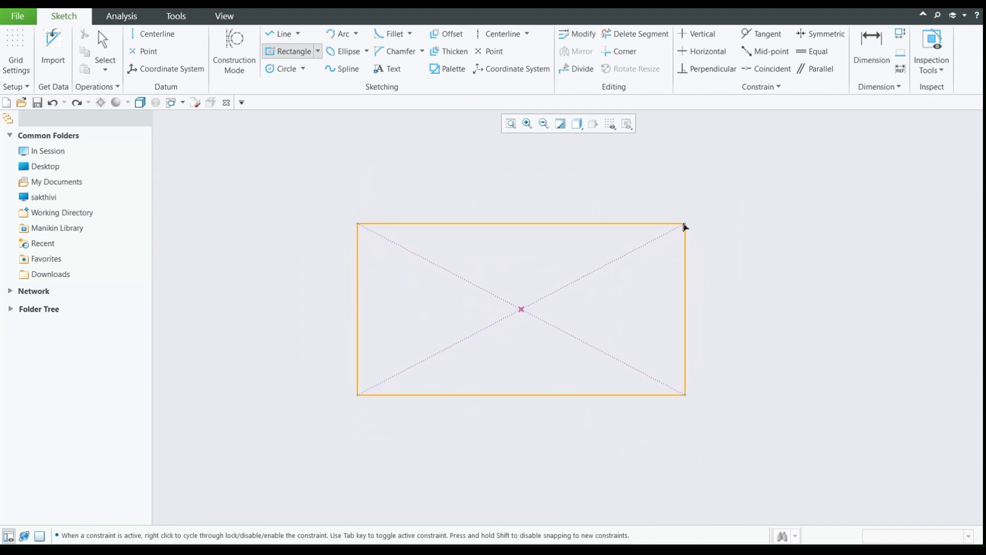
pyautogui.click(671, 220)
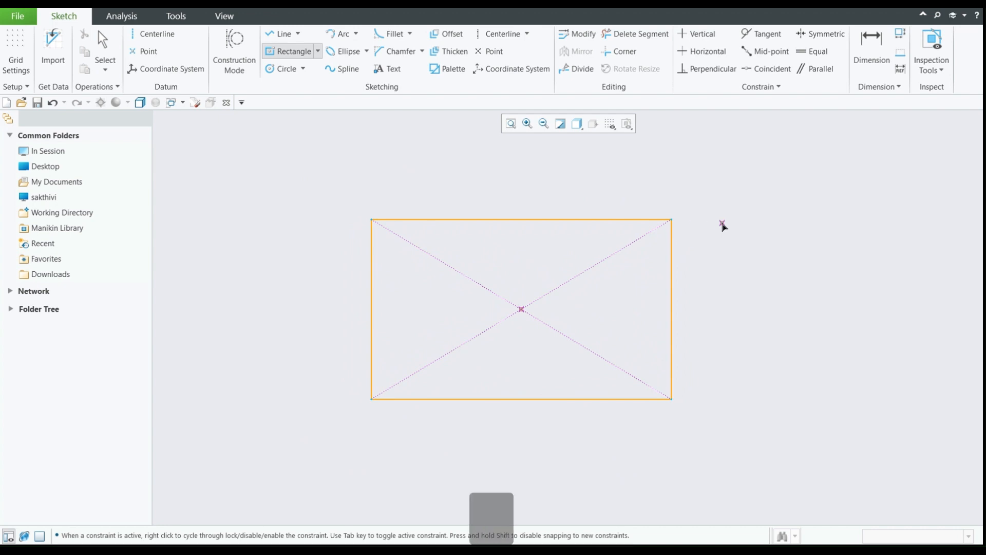
pyautogui.hotkey('ctrl', 'z')
# - Draw a parallelogram with a steep slanted side and long edges rising gently across the sketch
pyautogui.click(317, 52)
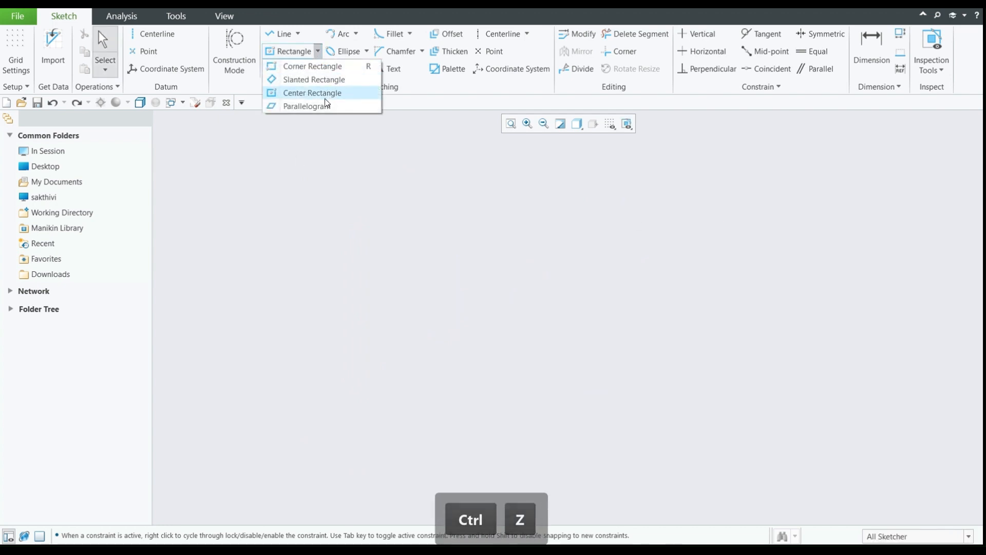
pyautogui.click(327, 106)
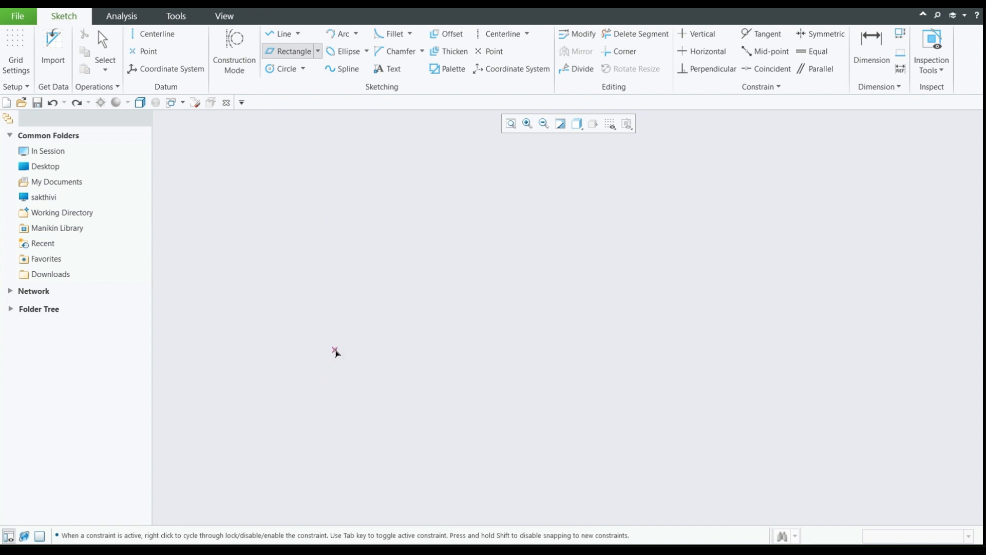
pyautogui.click(394, 183)
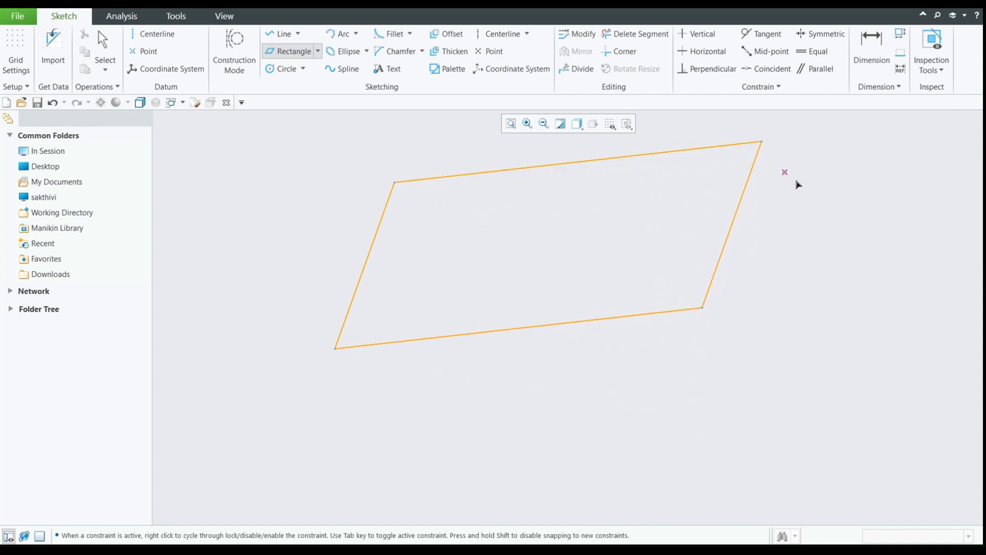
# - Finish the rectangle command and undo the parallelogram
pyautogui.click(658, 191)
pyautogui.hotkey('ctrl', 'z')
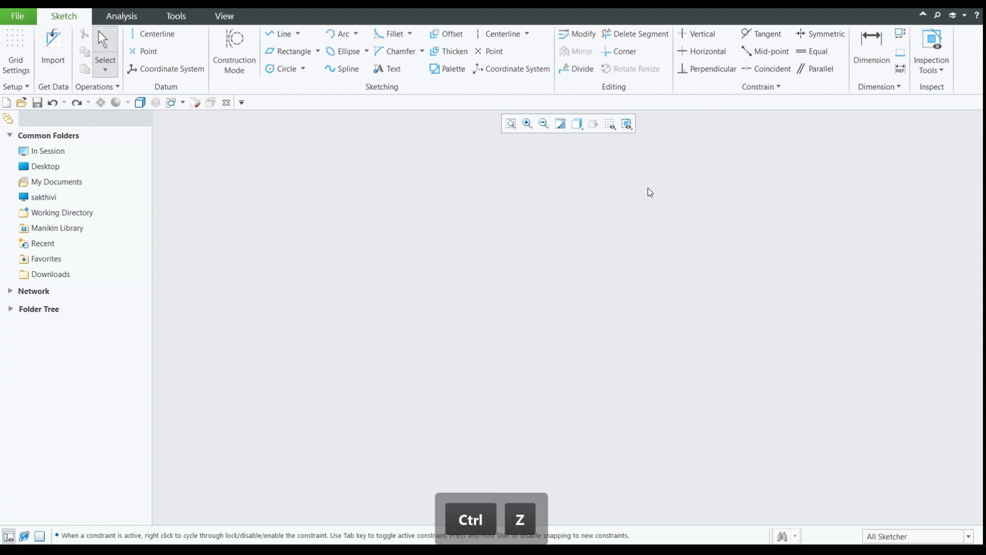
# - Draw a Center and Point circle about 9.7 in diameter in the middle of the sketch and undo it
pyautogui.click(304, 68)
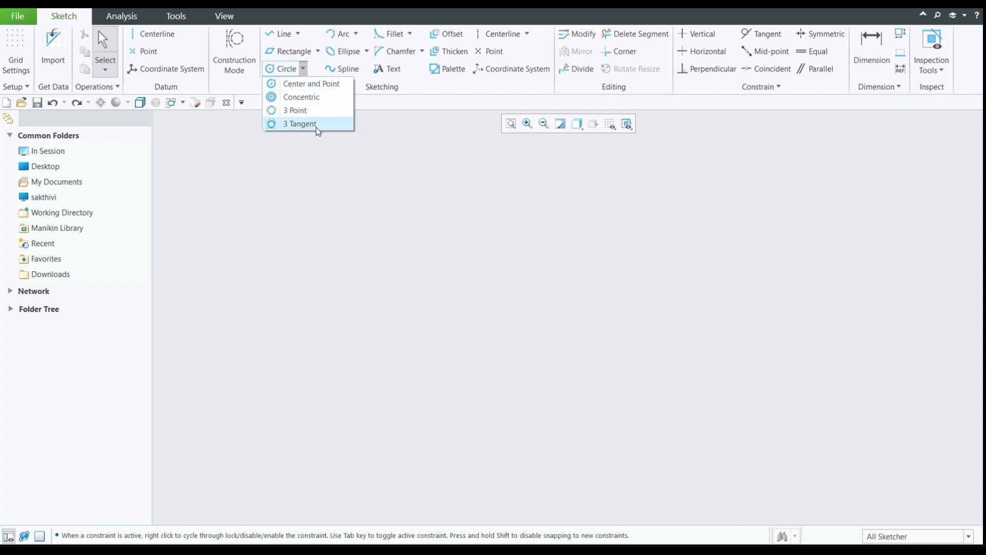
pyautogui.click(312, 83)
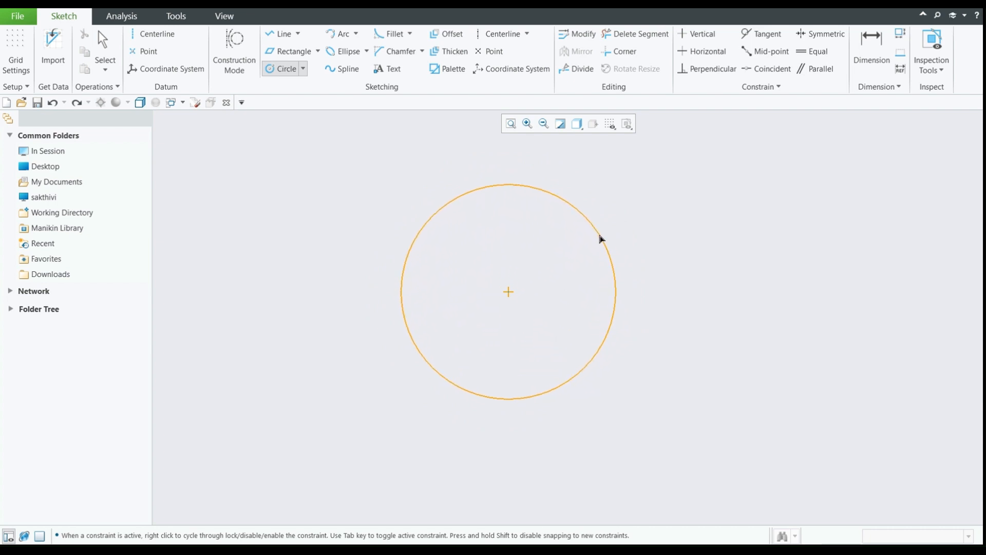
pyautogui.click(613, 232)
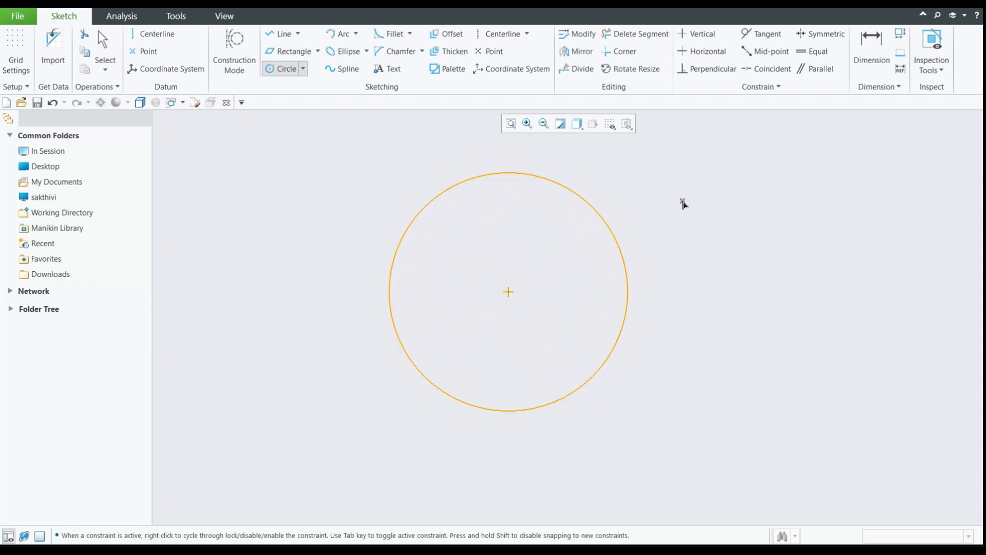
pyautogui.middleClick(684, 204)
pyautogui.click(424, 153)
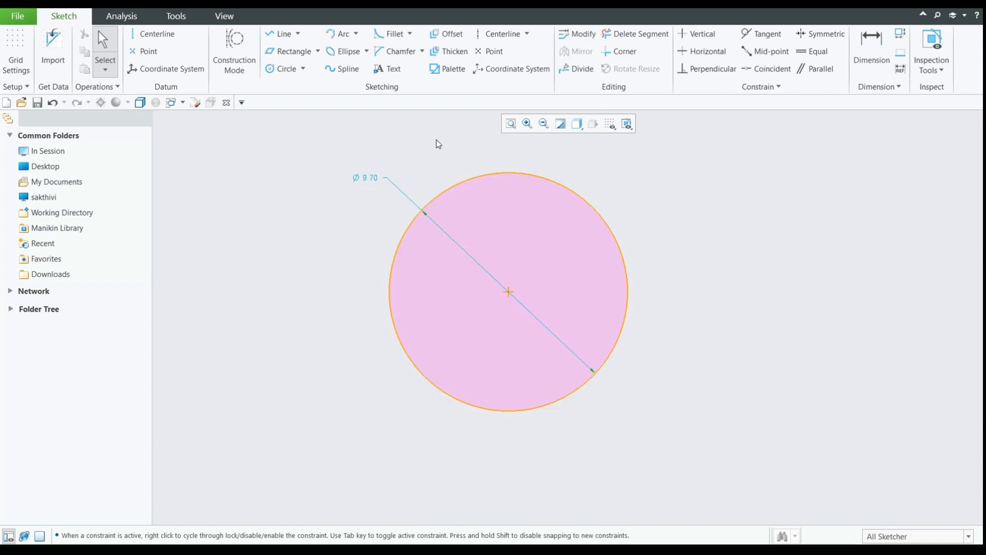
pyautogui.hotkey('ctrl', 'z')
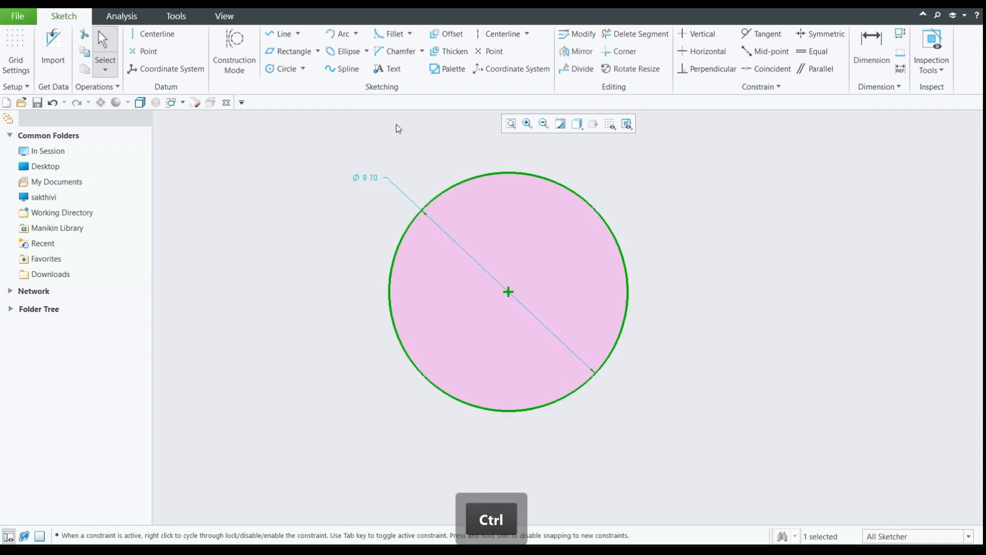
# - Draw a Center and Point circle about 8.19 in diameter in the middle of the sketch
pyautogui.click(303, 69)
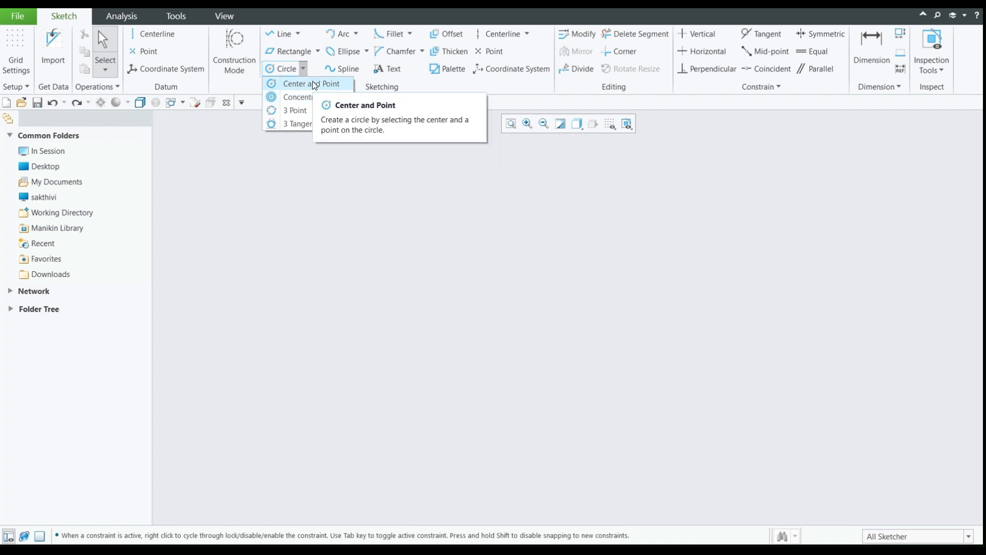
pyautogui.click(315, 84)
pyautogui.click(515, 284)
pyautogui.click(578, 363)
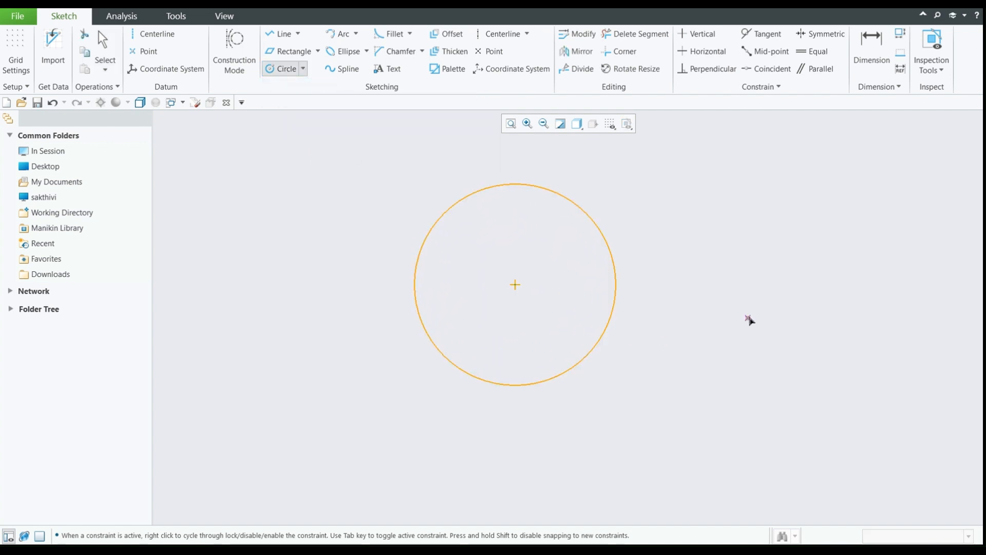
pyautogui.middleClick(750, 321)
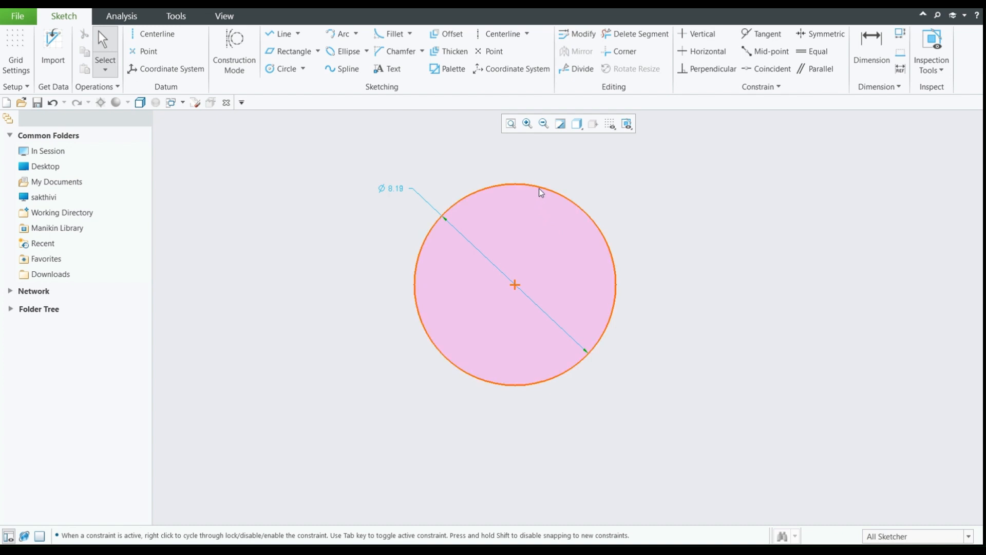
# - Draw a Concentric circle about 10.71 in diameter around the existing circle
pyautogui.click(303, 68)
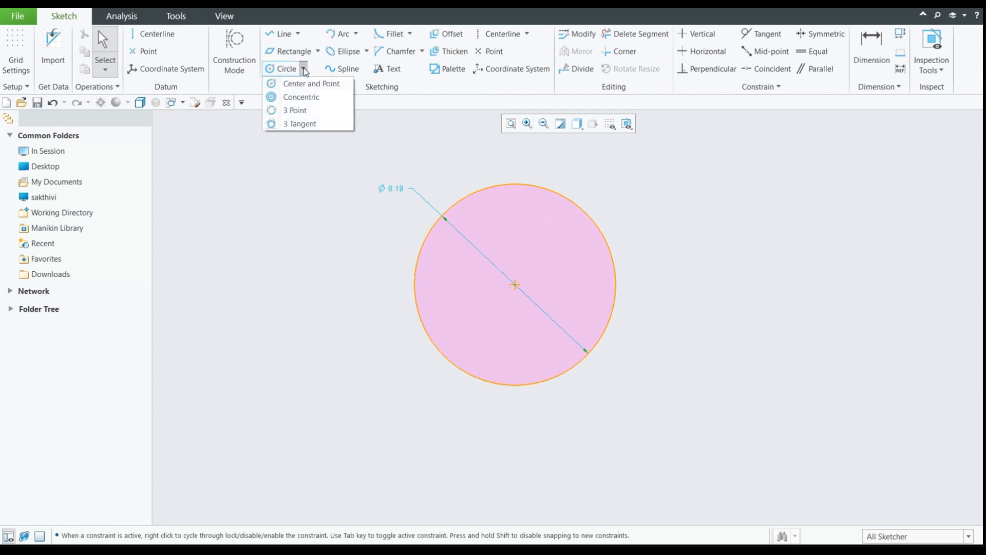
pyautogui.click(309, 98)
pyautogui.click(535, 189)
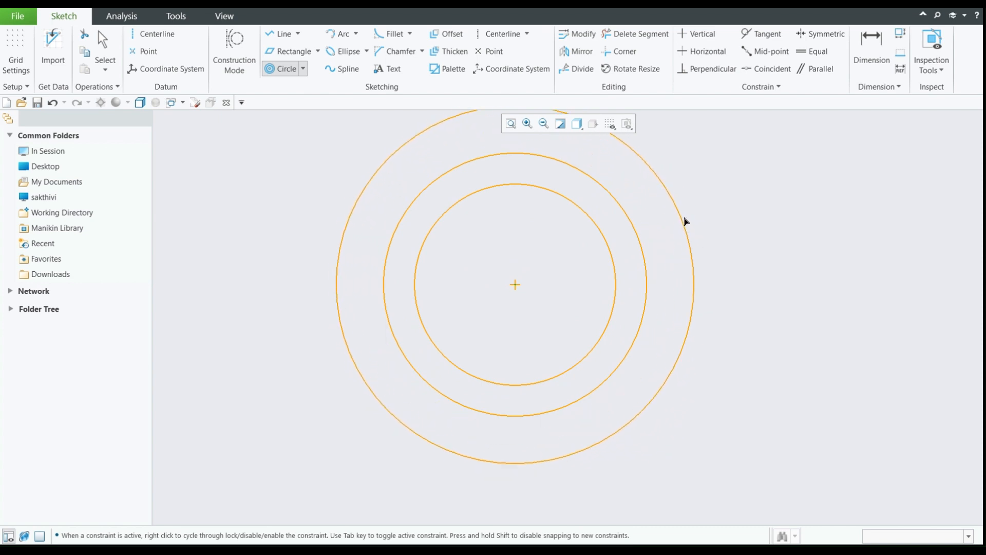
pyautogui.middleClick(689, 220)
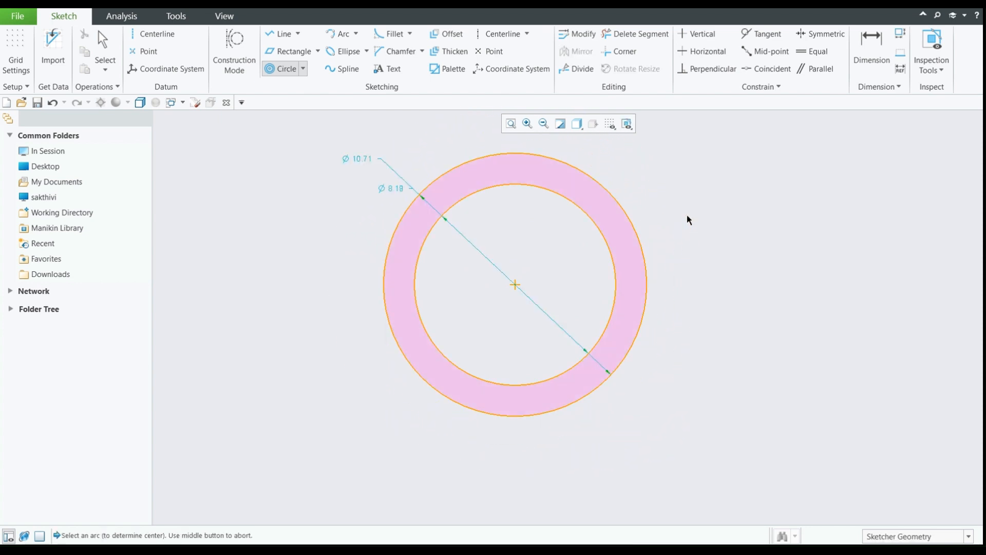
# - Draw a 3 Point circle about 10.08 in diameter to the right of the concentric circles and undo it
pyautogui.click(303, 68)
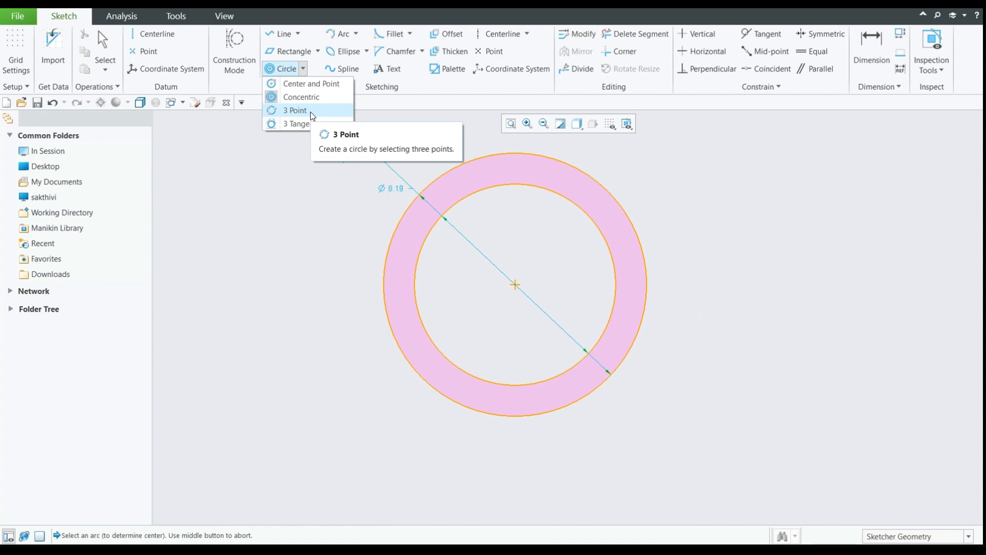
pyautogui.click(297, 110)
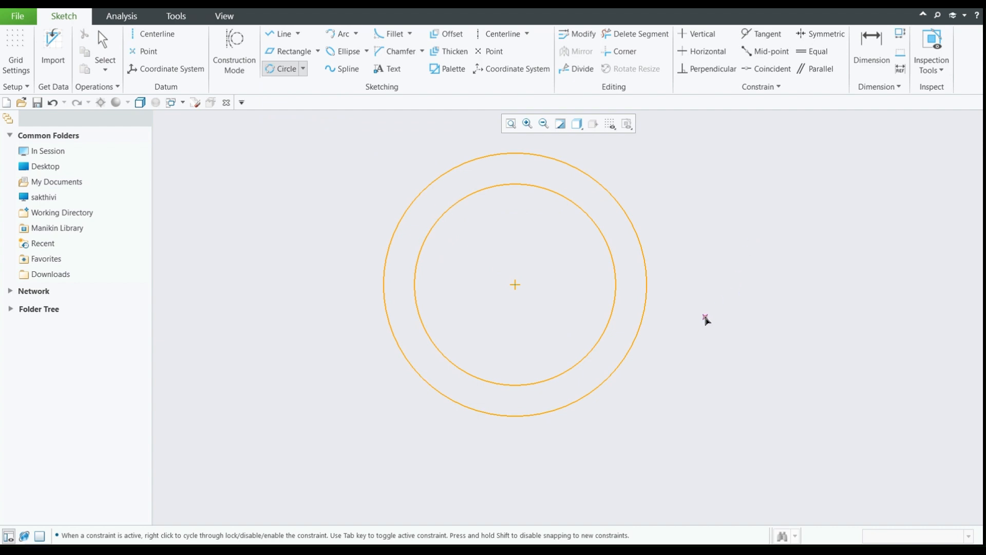
pyautogui.click(938, 317)
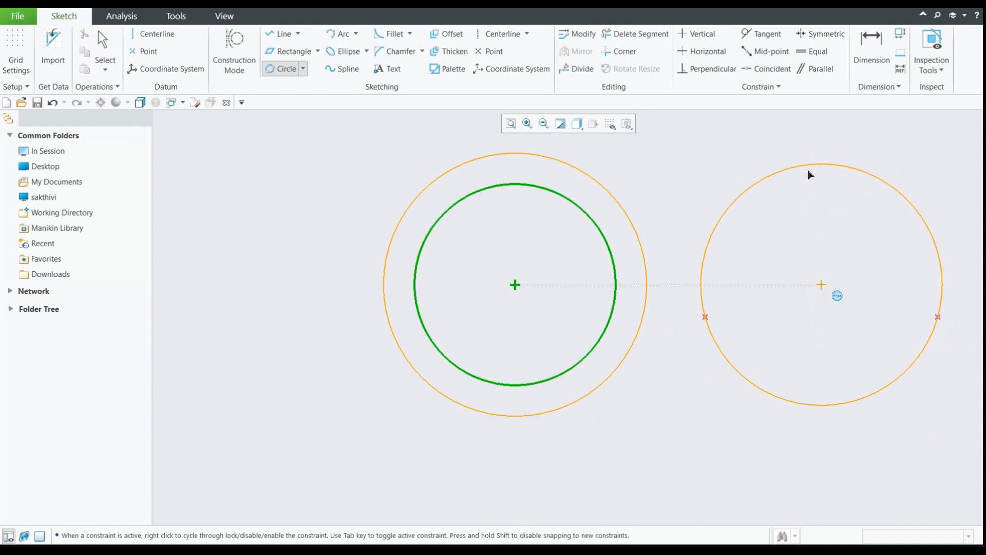
pyautogui.click(818, 155)
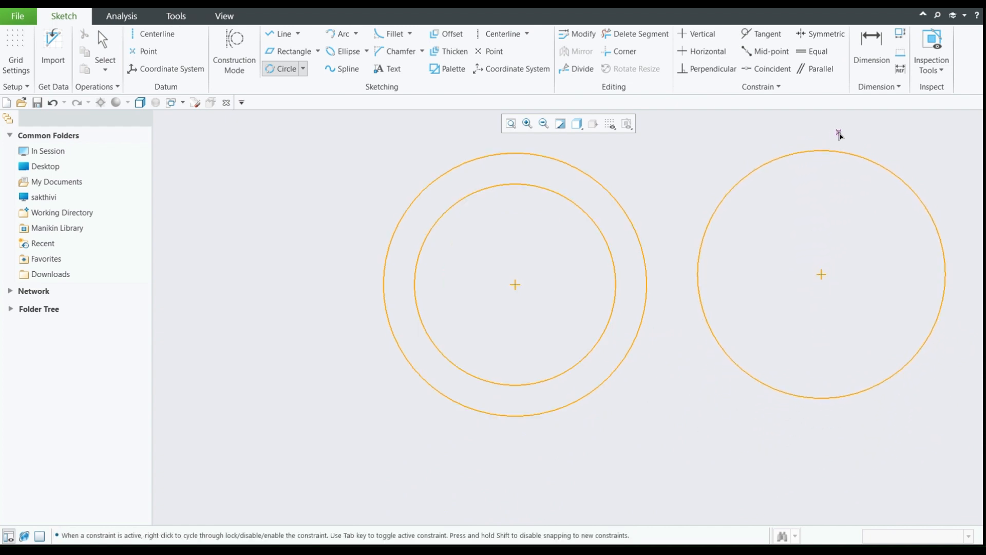
pyautogui.middleClick(827, 140)
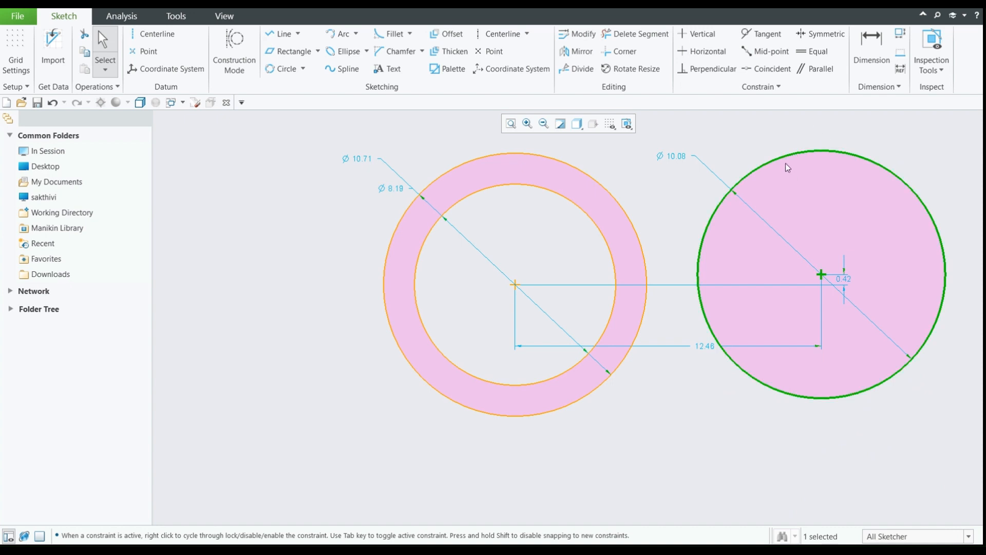
pyautogui.hotkey('ctrl', 'z')
# - Draw a Center and Point circle equal to the inner circle, its center level with and about 15.06 right of the concentric center
pyautogui.click(304, 68)
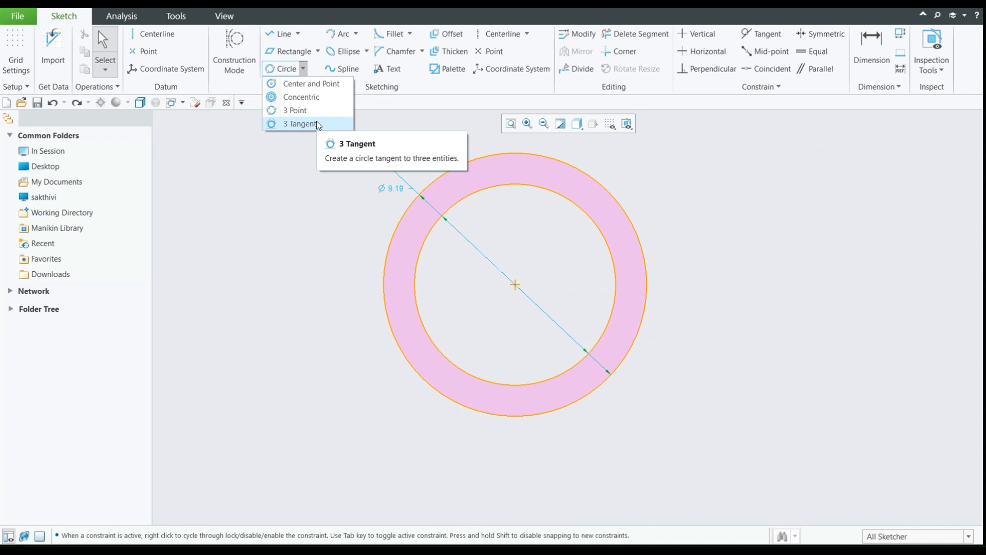
pyautogui.click(341, 158)
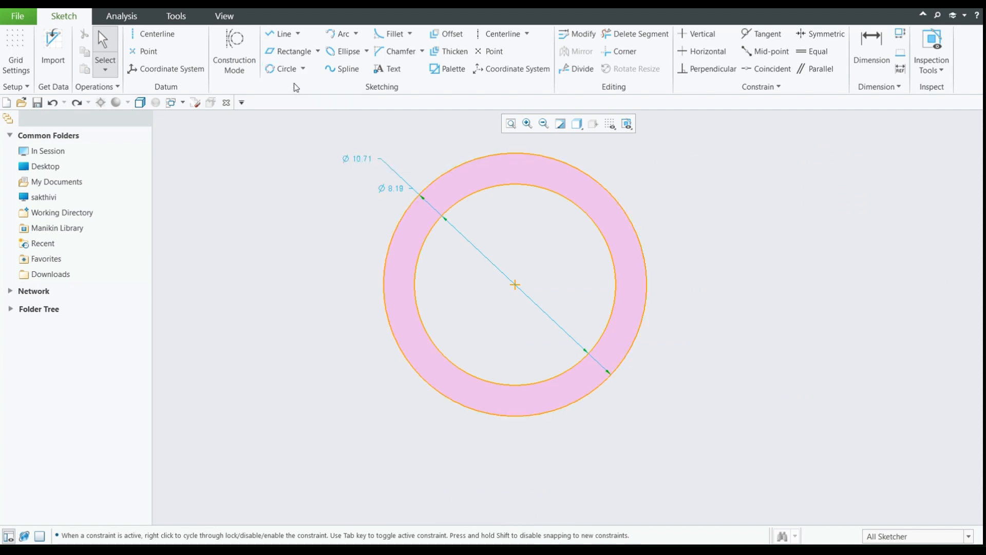
pyautogui.click(304, 69)
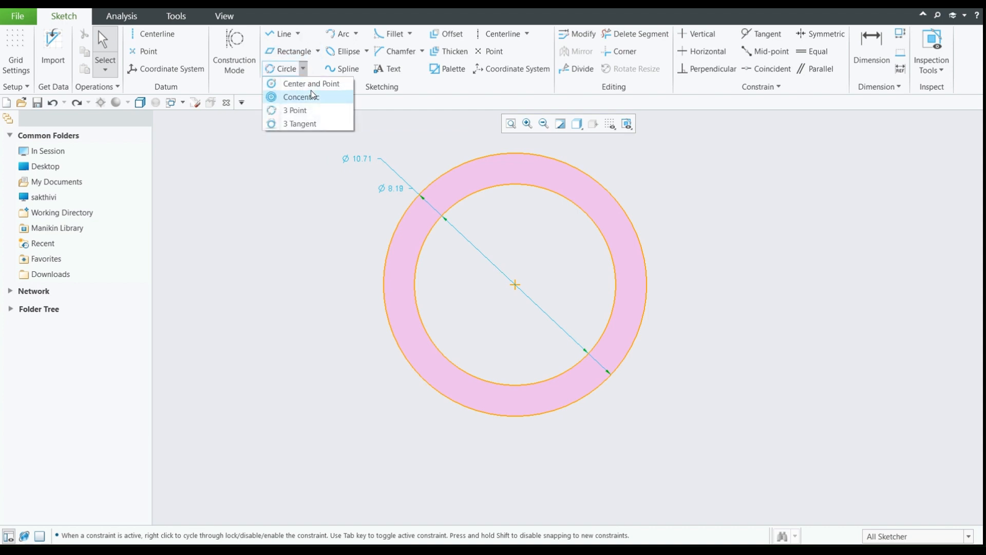
pyautogui.click(313, 84)
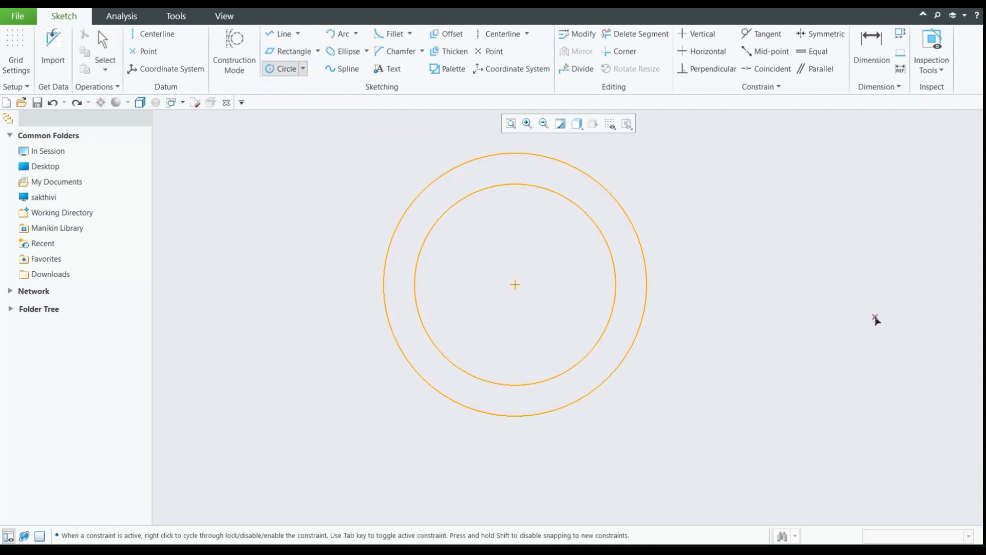
pyautogui.click(885, 284)
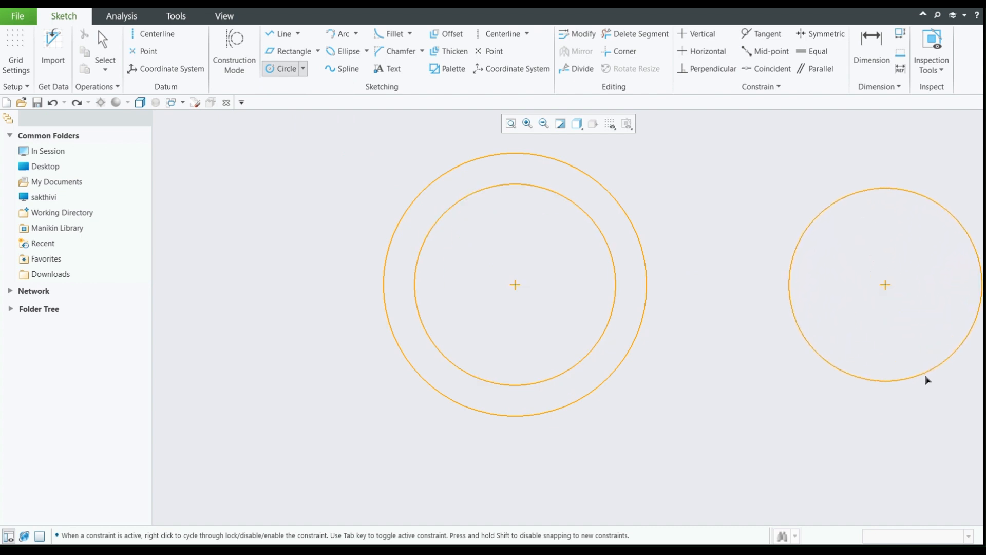
pyautogui.click(924, 379)
pyautogui.middleClick(822, 150)
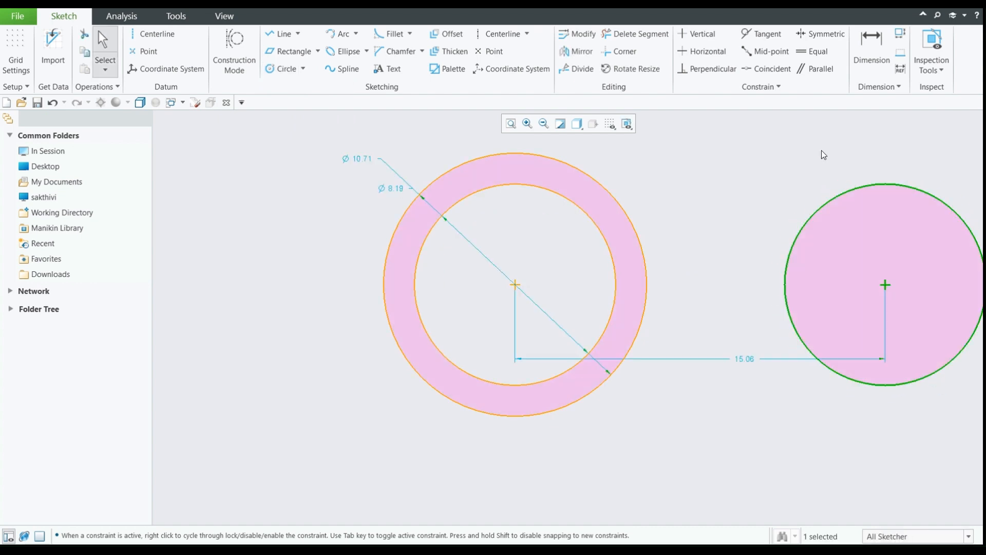
pyautogui.hotkey('ctrl', 'z')
# - Draw a Line Tangent about 11.73 long from the right-hand circle's lower left to the outer concentric circle's upper right
pyautogui.click(298, 34)
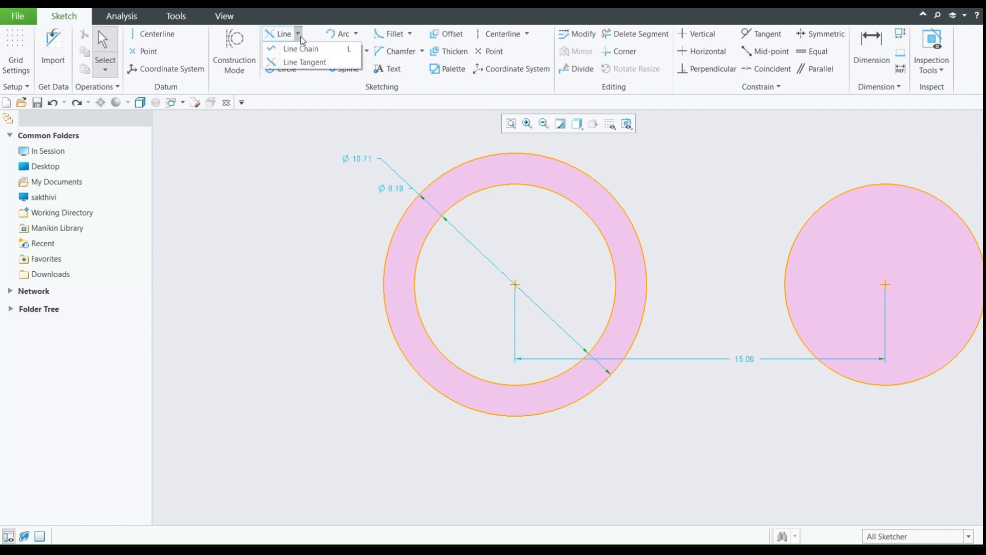
pyautogui.click(313, 63)
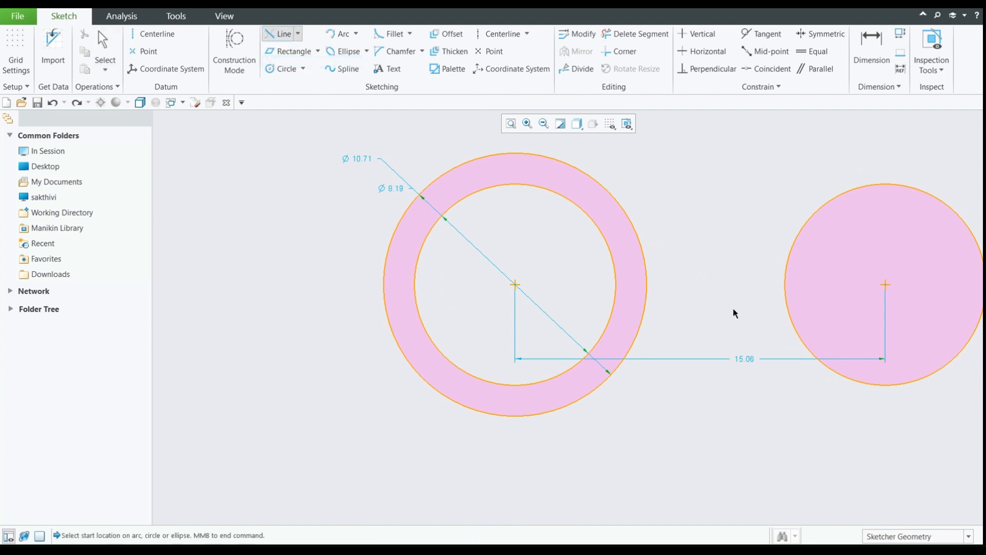
pyautogui.click(847, 377)
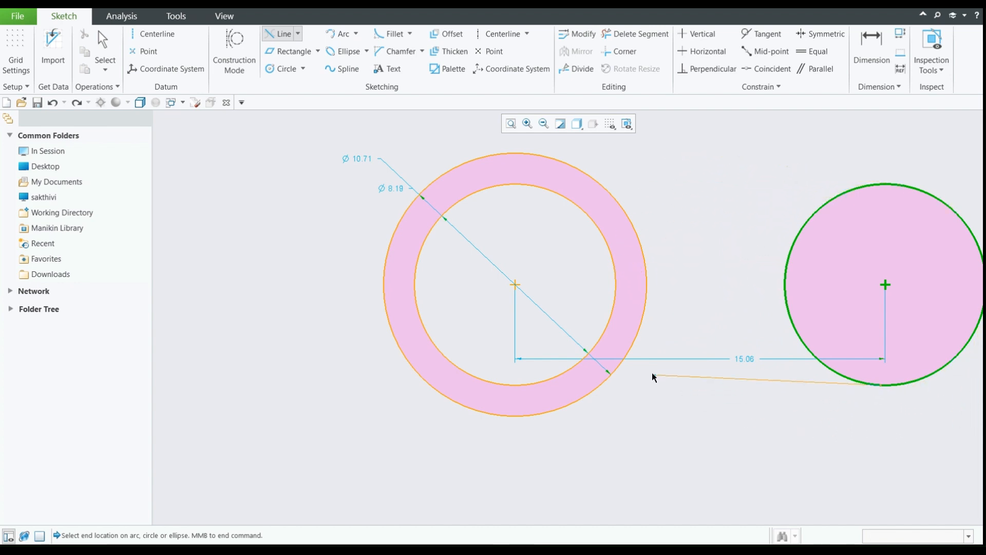
pyautogui.click(620, 206)
pyautogui.middleClick(740, 383)
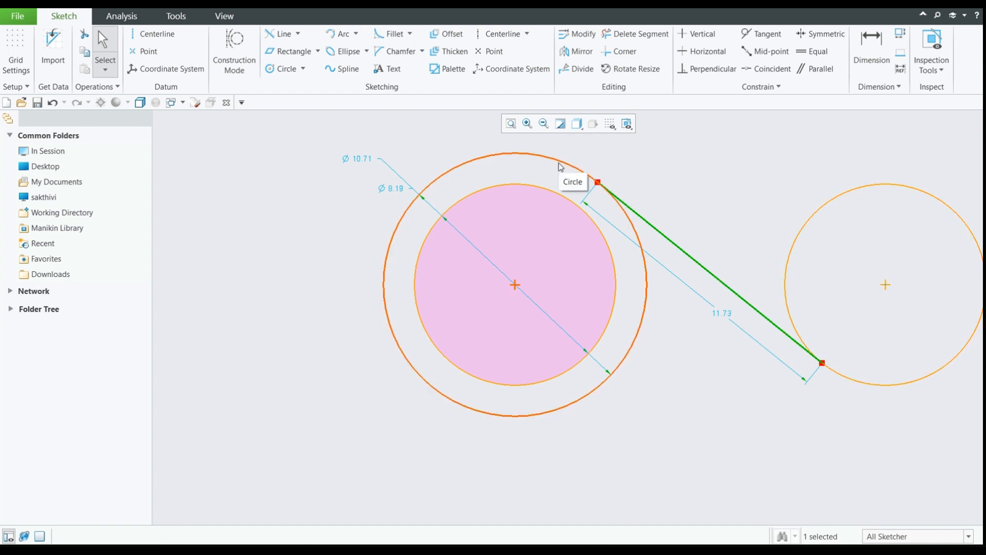
pyautogui.click(694, 160)
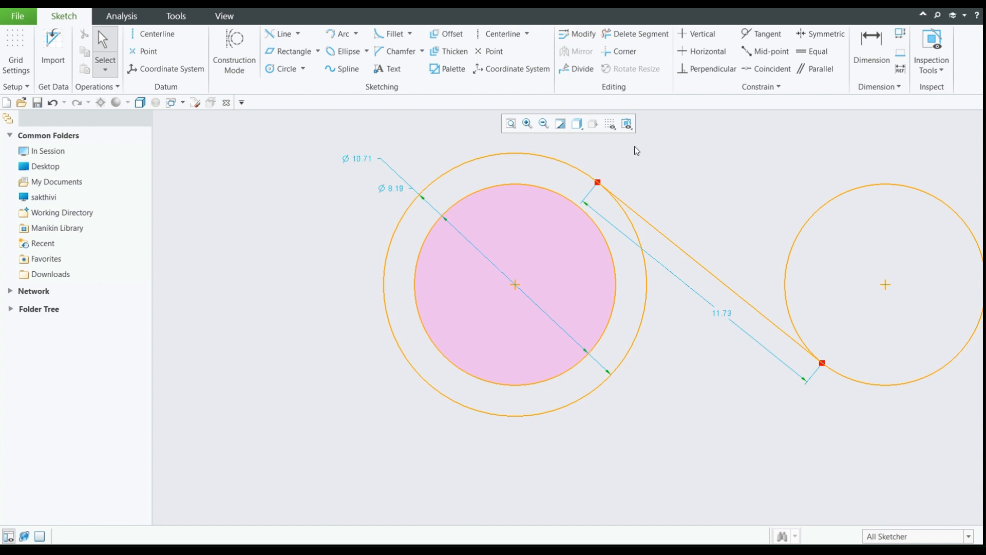
# - Turn on Constraints Display for the sketch
pyautogui.click(614, 125)
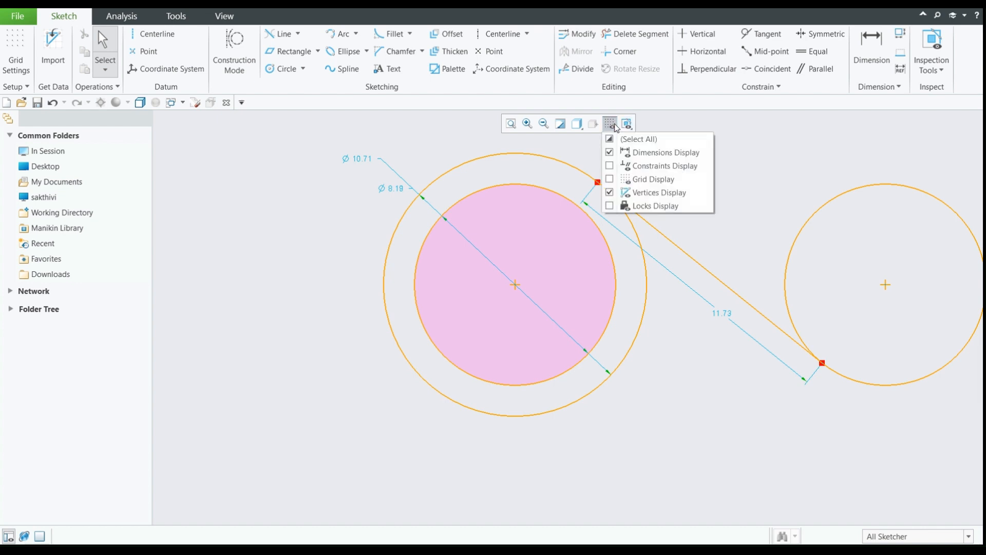
pyautogui.click(639, 172)
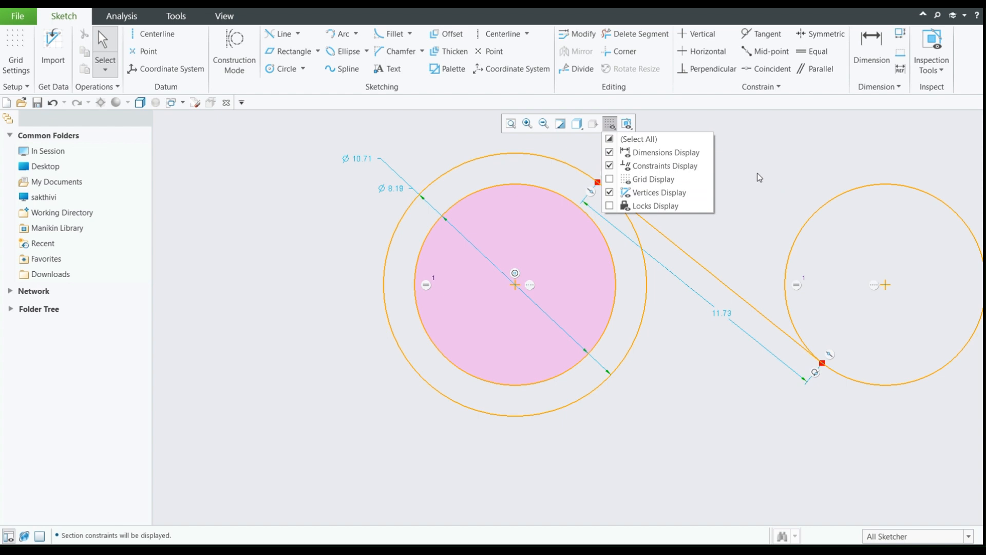
# - Switch the sketch dimensions off and back on, and the grid on and back off
pyautogui.click(628, 153)
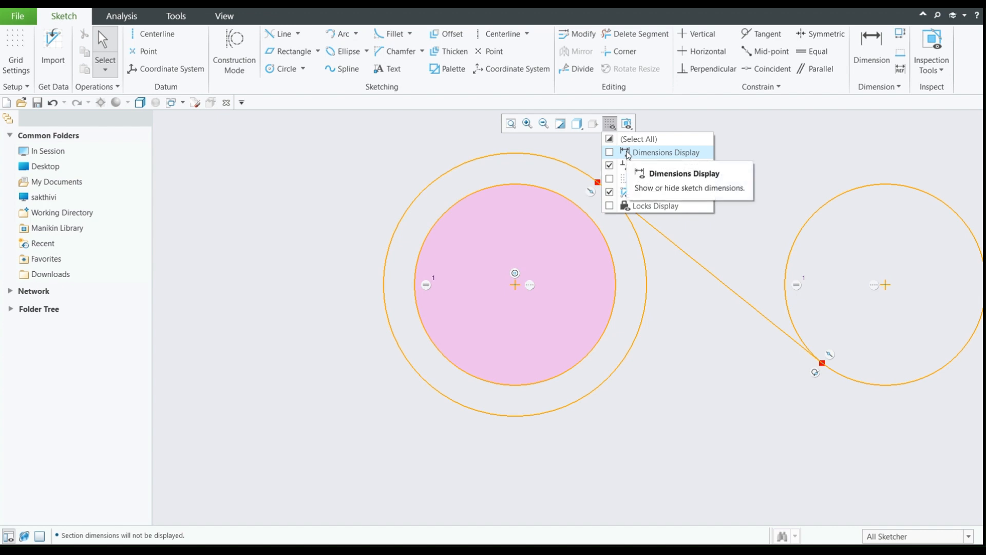
pyautogui.click(628, 153)
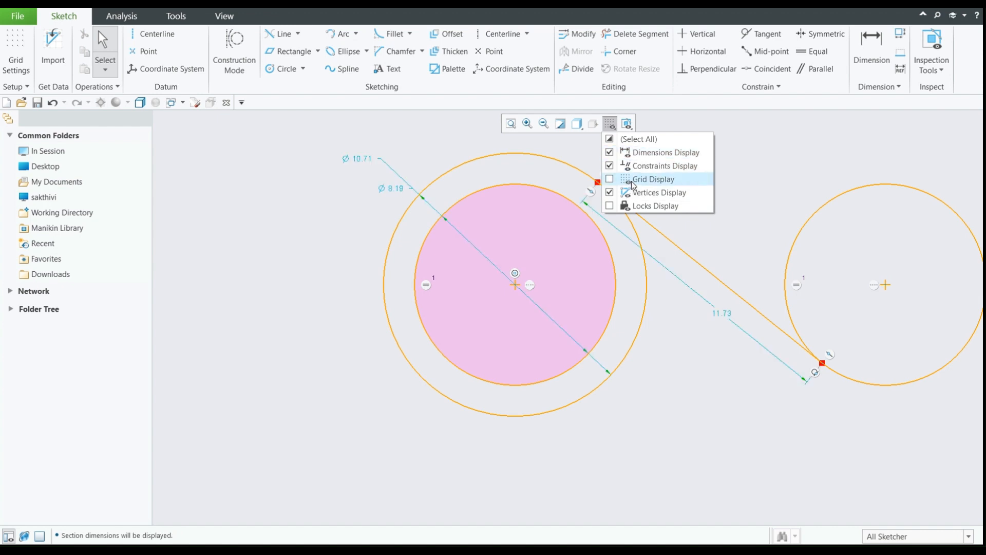
pyautogui.click(631, 181)
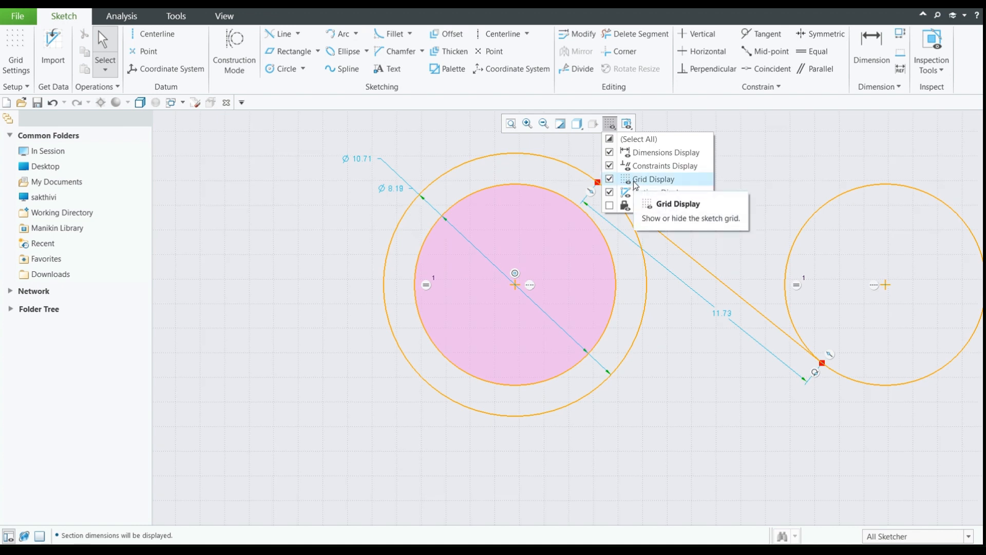
pyautogui.click(636, 184)
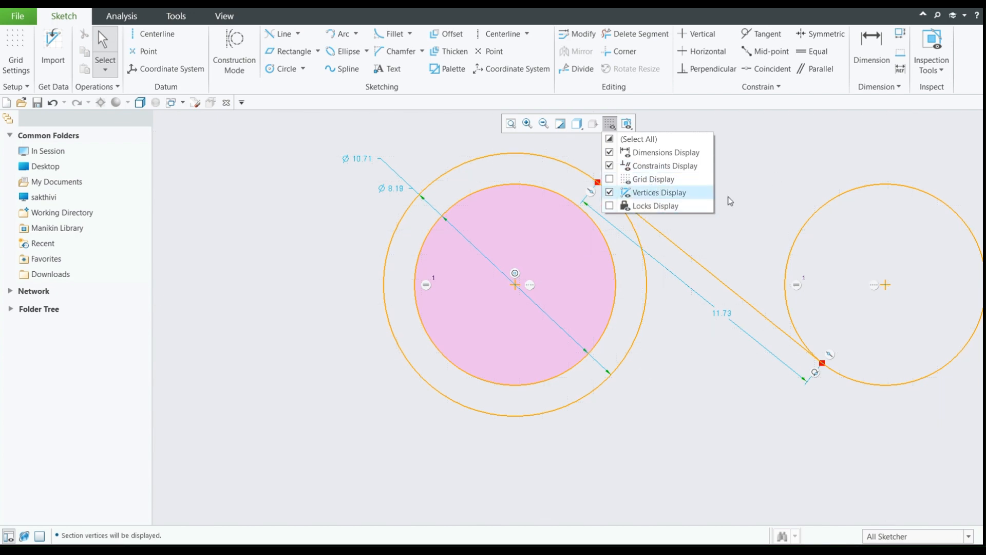
pyautogui.scroll(5, 832, 376)
pyautogui.scroll(4, 802, 344)
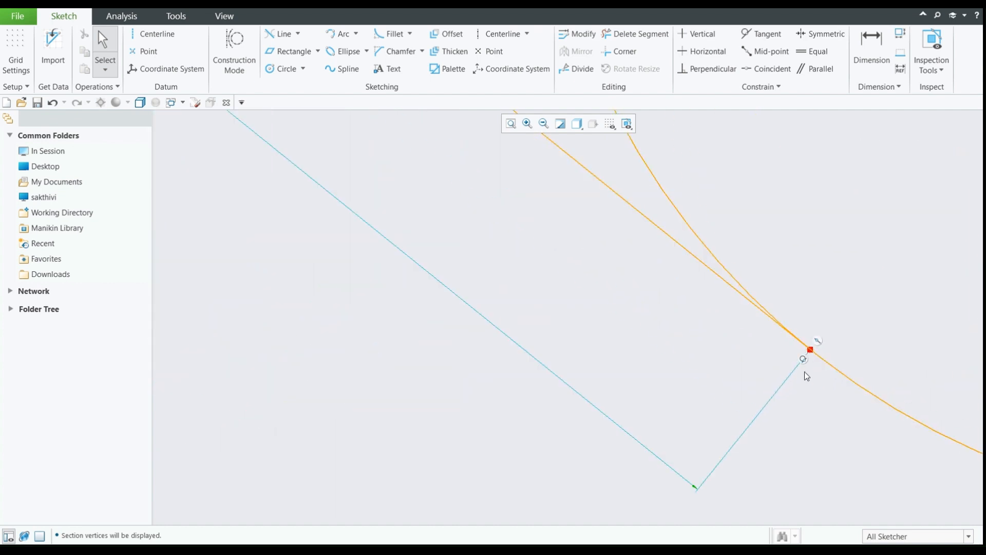
pyautogui.scroll(-6, 805, 372)
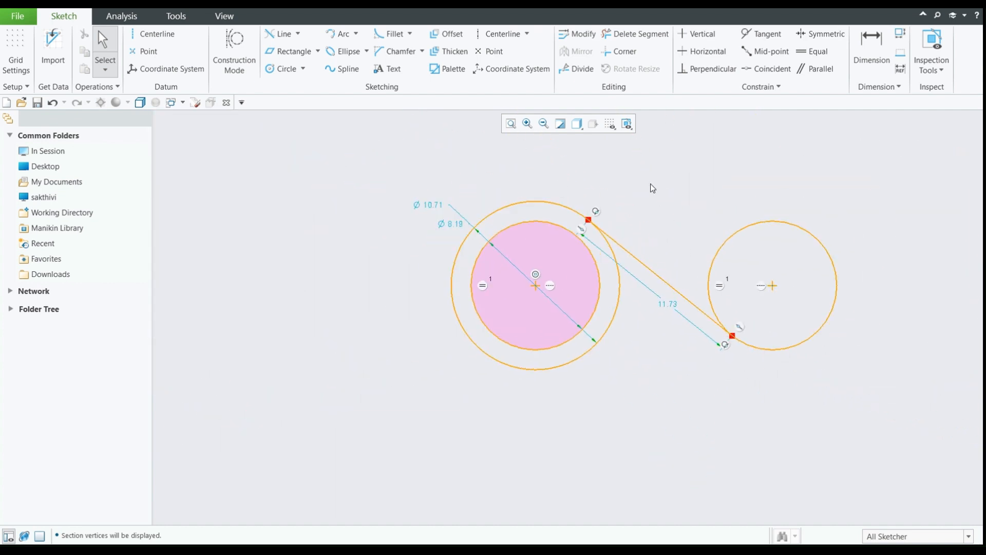
pyautogui.click(609, 124)
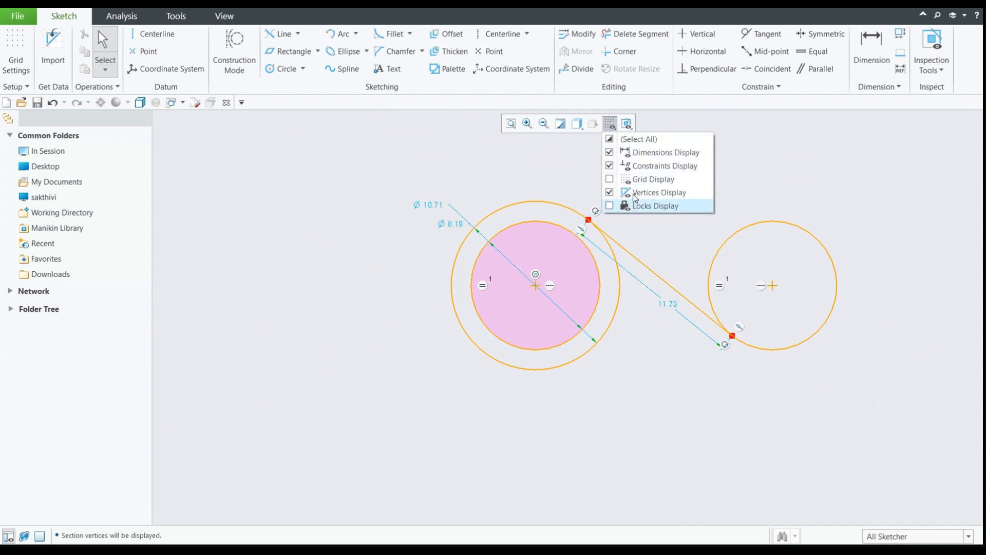
pyautogui.click(805, 181)
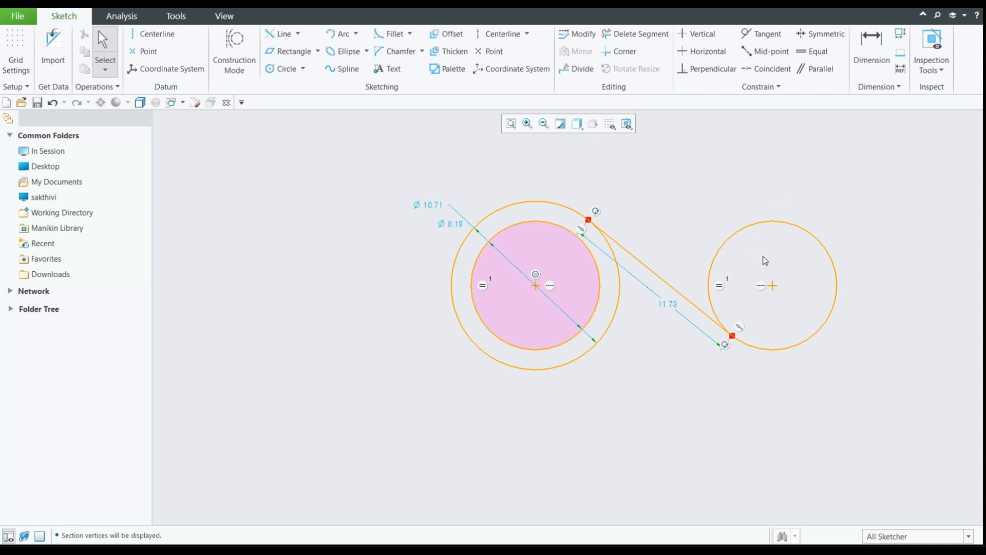
pyautogui.click(303, 68)
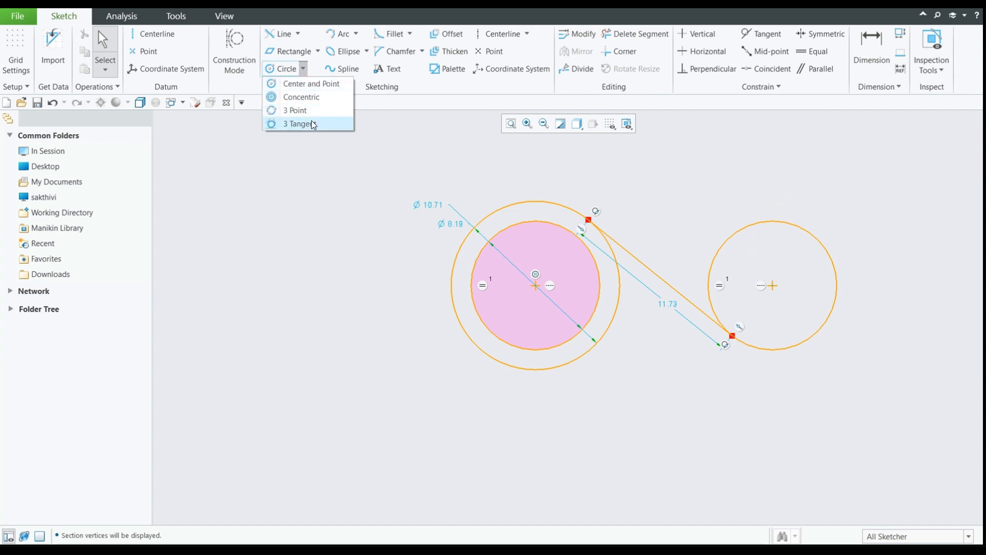
pyautogui.click(579, 187)
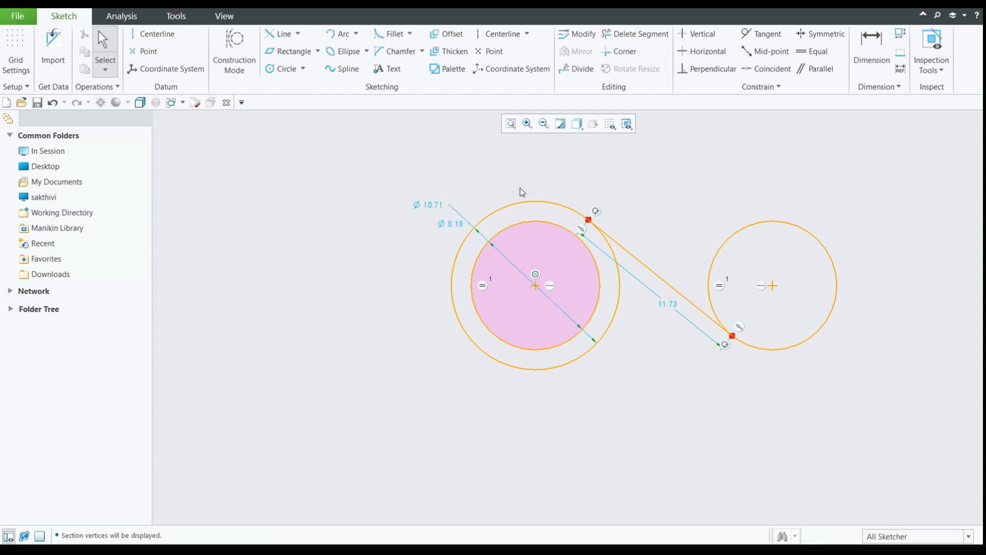
# - Delete all circles and the tangent line from the sketch
pyautogui.moveTo(964, 389); pyautogui.dragTo(692, 265)
pyautogui.moveTo(391, 191); pyautogui.dragTo(389, 190)
pyautogui.press('Delete')
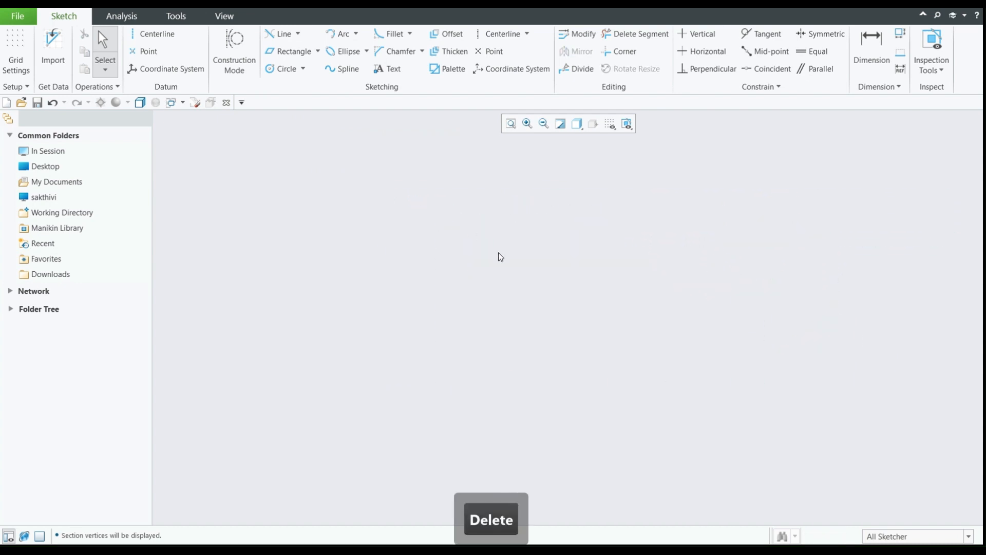
# - Draw a single Line Chain segment about 10.04 long, sloping down to the left, with a horizontal span of about 7.11
pyautogui.click(285, 37)
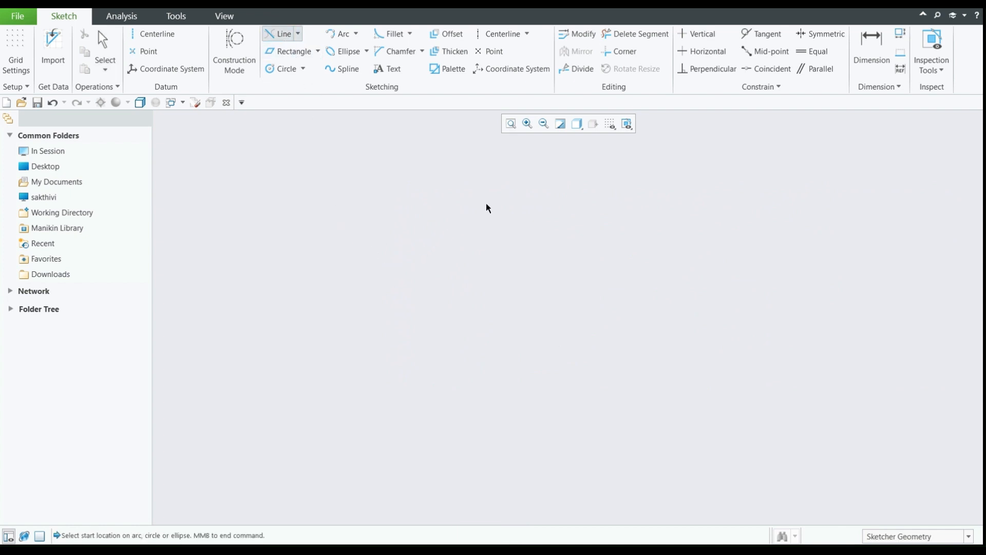
pyautogui.click(298, 33)
pyautogui.click(299, 52)
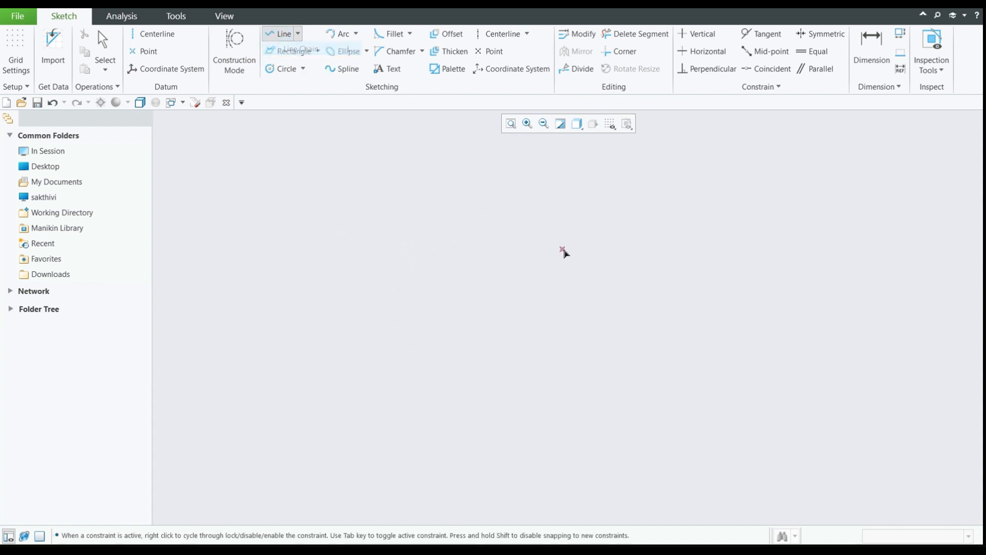
pyautogui.click(544, 206)
pyautogui.click(432, 317)
pyautogui.middleClick(617, 293)
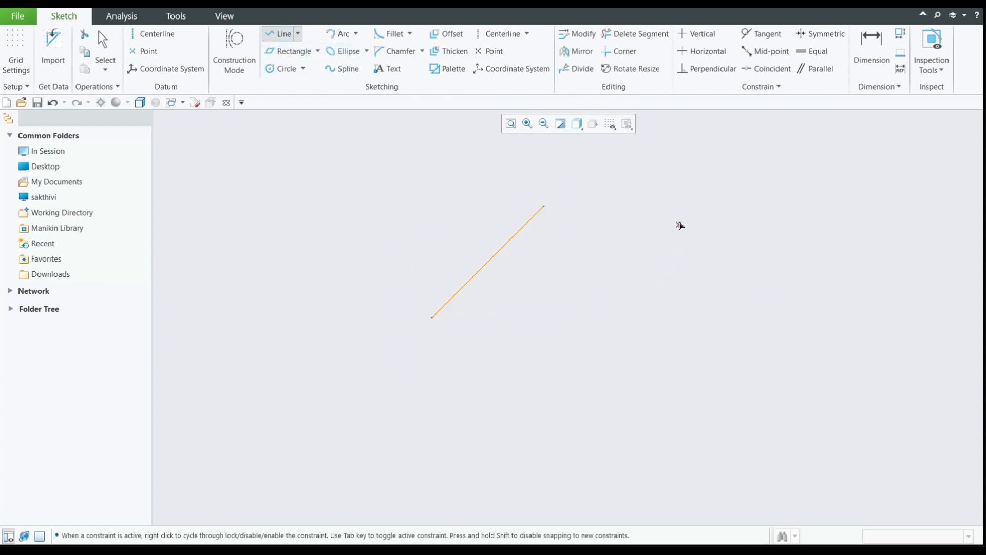
# - Draw a second separate line about 11.40 long to the right of the first, sloping down to the right at about 86.30 degrees to it
pyautogui.click(680, 199)
pyautogui.click(797, 334)
pyautogui.middleClick(541, 388)
pyautogui.click(464, 393)
pyautogui.middleClick(751, 381)
pyautogui.middleClick(750, 379)
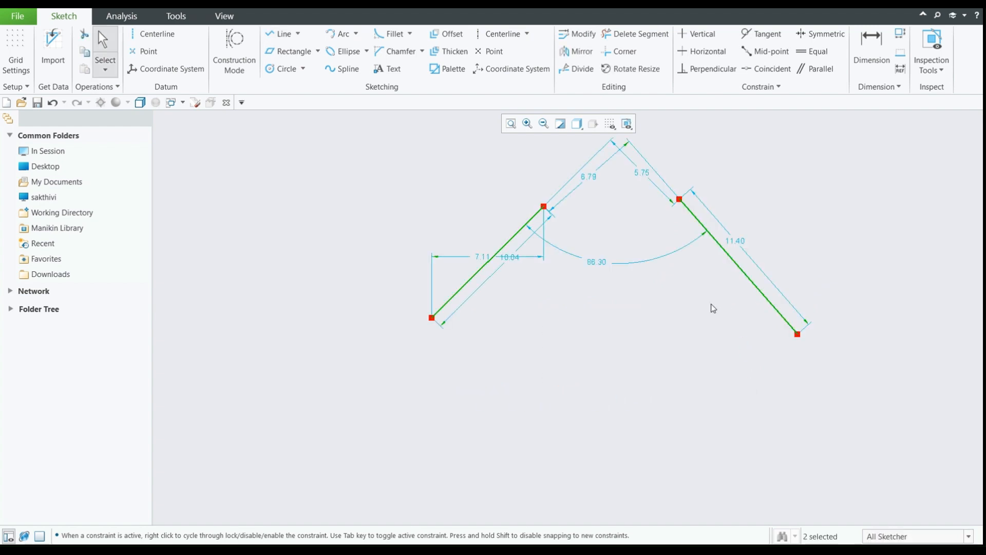
# - Draw a horizontal line about 15.14 long below the two sloping lines, about 5.32 under the first line's lower end
pyautogui.click(280, 33)
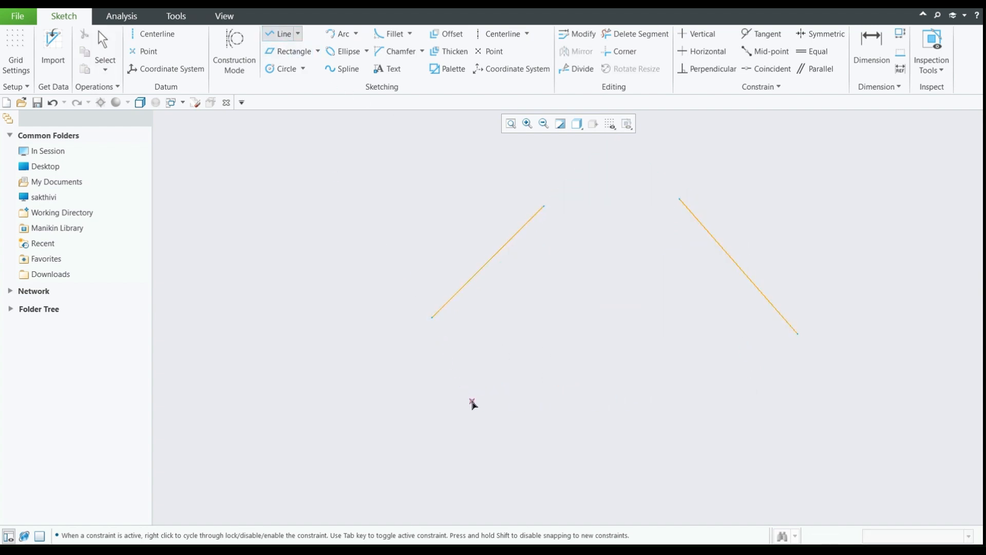
pyautogui.click(472, 401)
pyautogui.click(711, 400)
pyautogui.middleClick(699, 348)
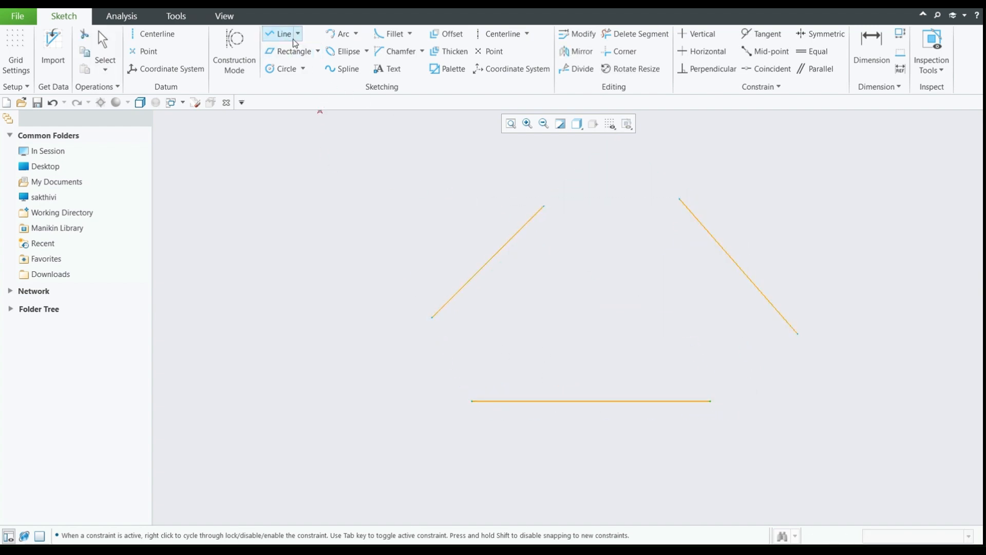
# - Draw a 3 Tangent circle touching the left sloping line, the right sloping line and the horizontal line
pyautogui.click(303, 69)
pyautogui.click(312, 122)
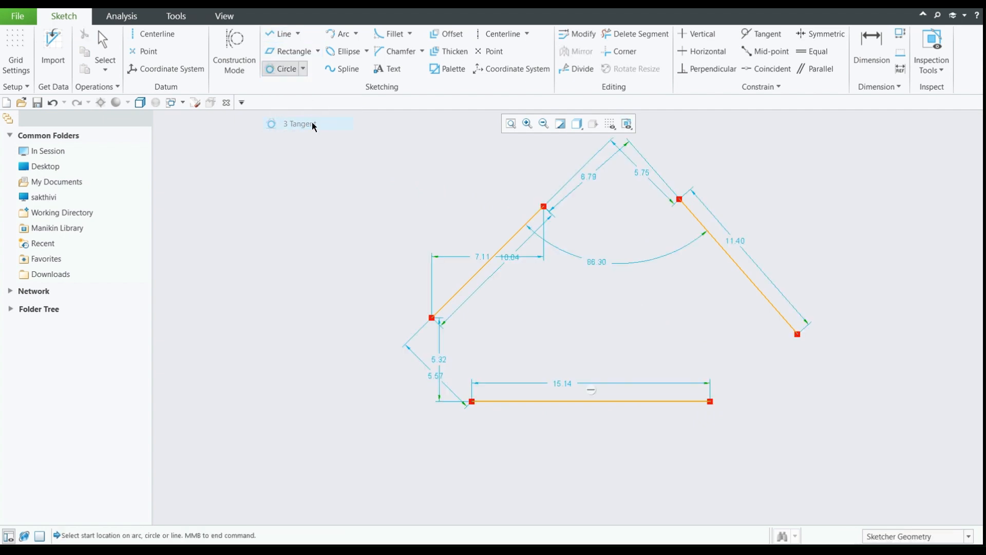
pyautogui.click(516, 235)
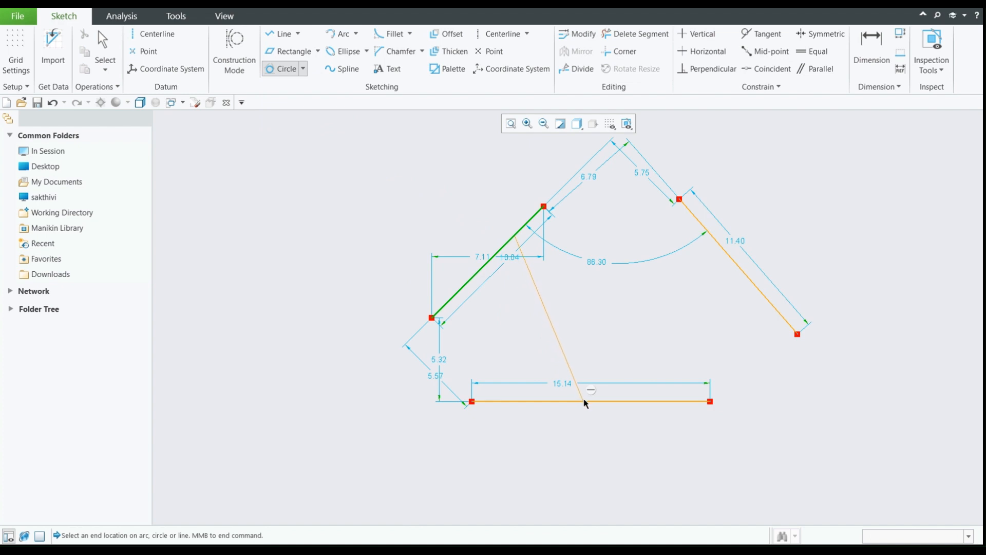
pyautogui.click(726, 255)
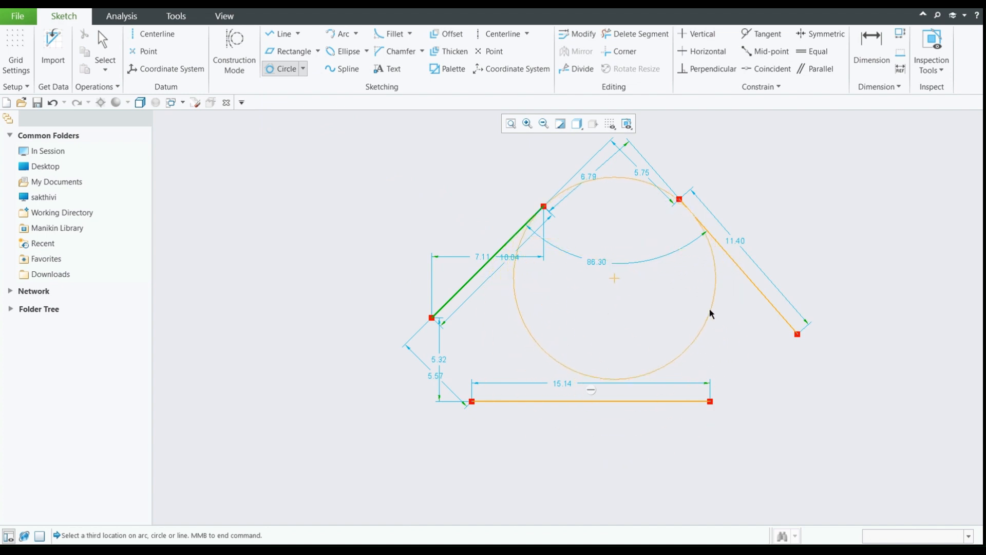
pyautogui.click(653, 399)
pyautogui.middleClick(624, 257)
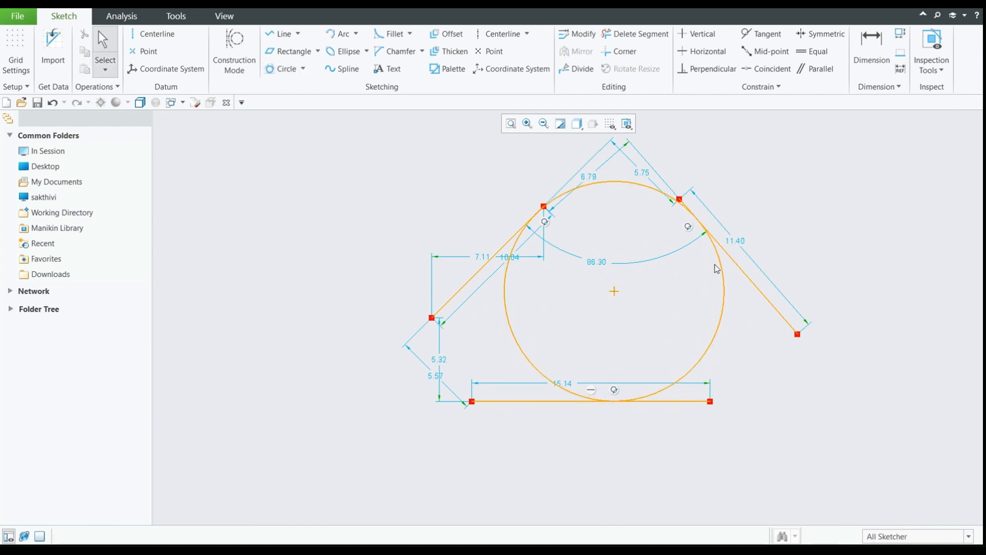
pyautogui.moveTo(756, 220); pyautogui.dragTo(760, 221, button='middle')
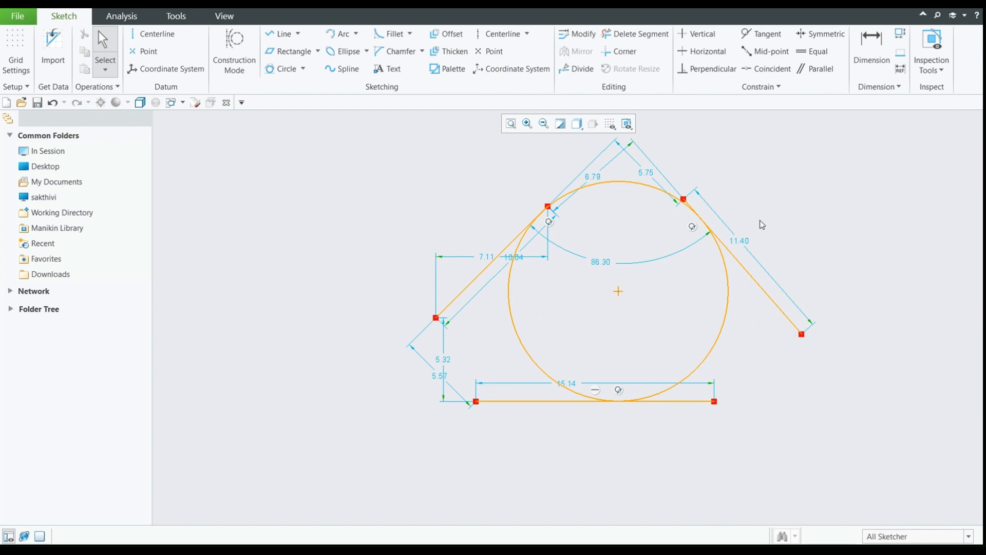
pyautogui.click(511, 124)
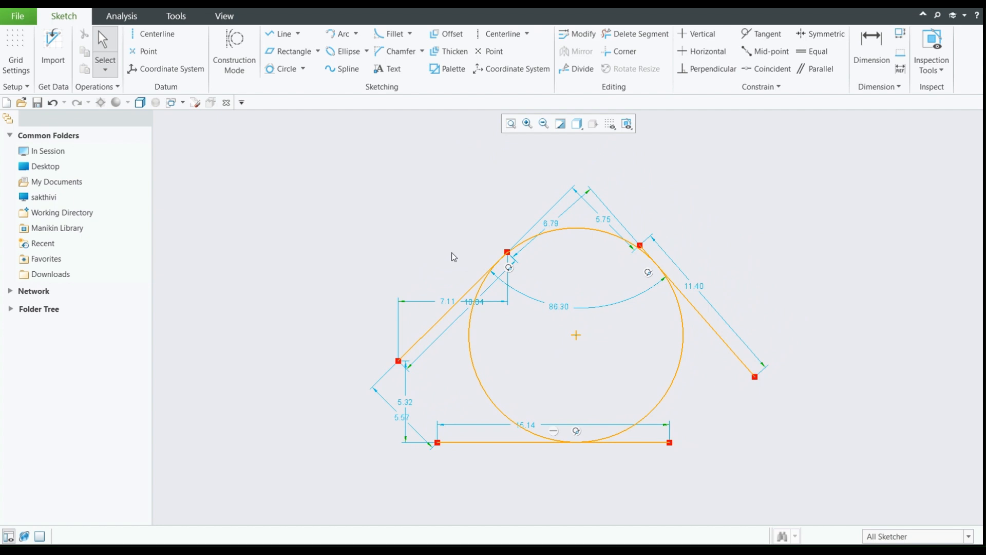
# - Undo the 3 Tangent circle and all three lines to empty the sketch
pyautogui.hotkey('ctrl', 'z')
pyautogui.hotkey('ctrl', 'z')
pyautogui.hotkey('ctrl', 'z')
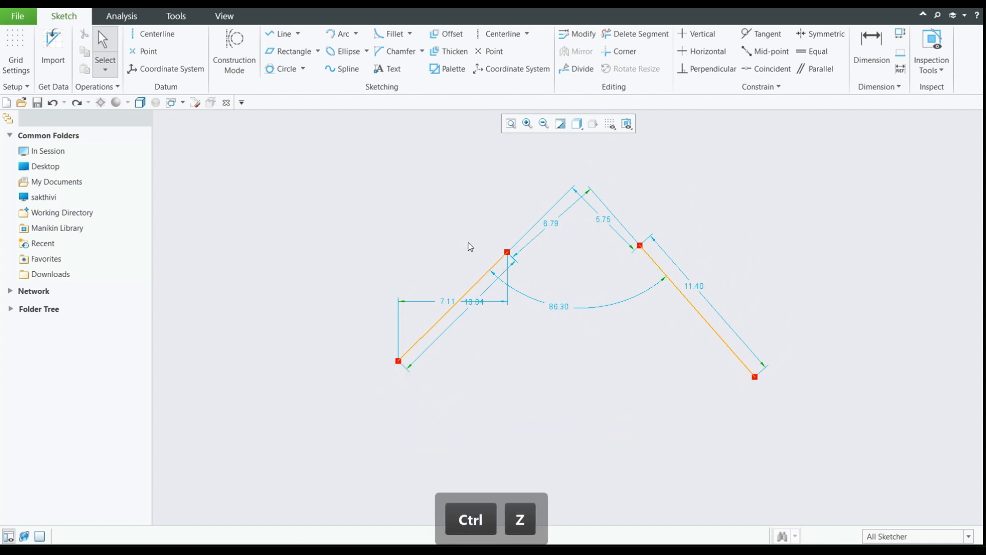
pyautogui.hotkey('ctrl', 'z')
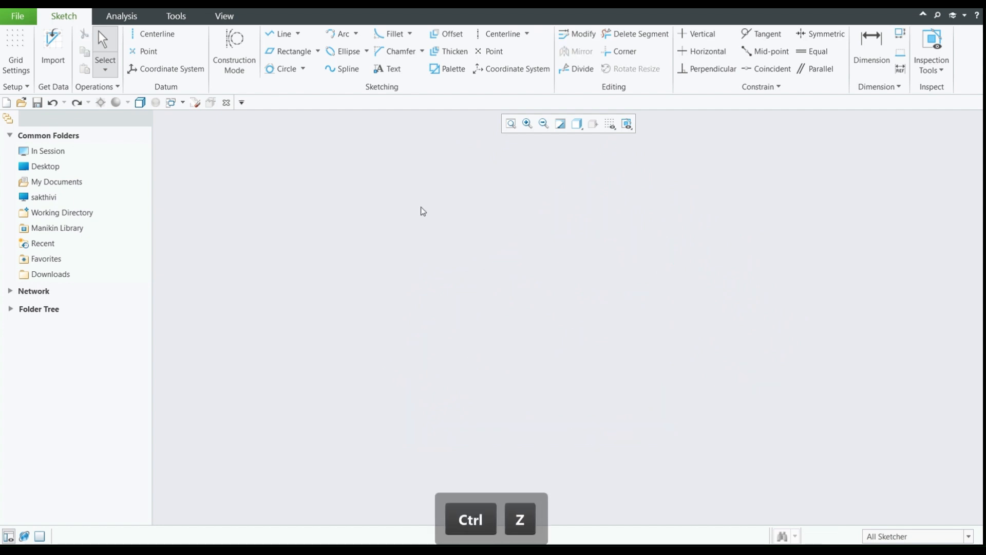
# - Draw two Center and Point circles about 8.64 and 4.71 in diameter, the smaller level with and about 27.89 right of the larger
pyautogui.click(303, 69)
pyautogui.click(303, 83)
pyautogui.click(318, 241)
pyautogui.click(369, 284)
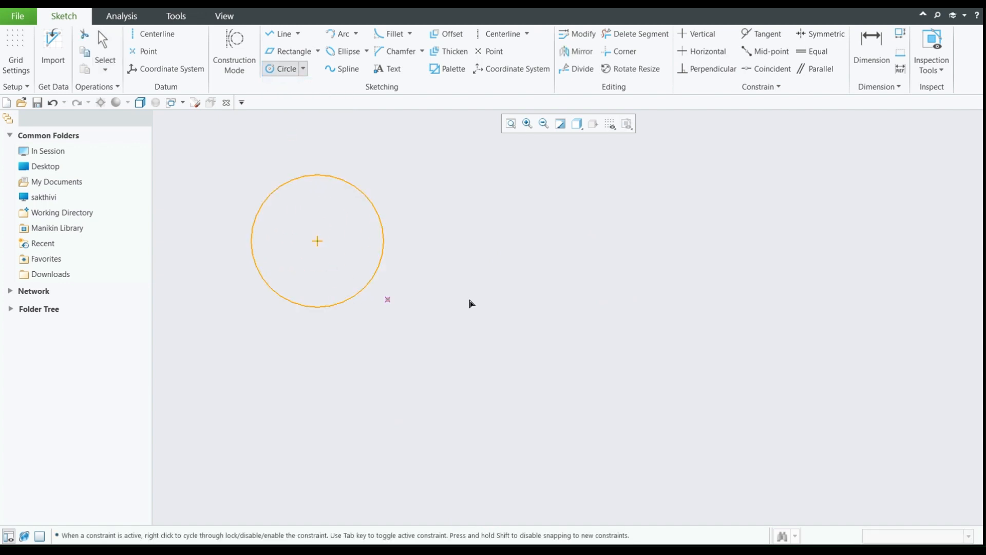
pyautogui.click(745, 241)
pyautogui.click(764, 271)
# - Draw a third circle about 3.86 in diameter, centered about 10.98 below and 13.58 left of the right-hand circle's center
pyautogui.click(537, 410)
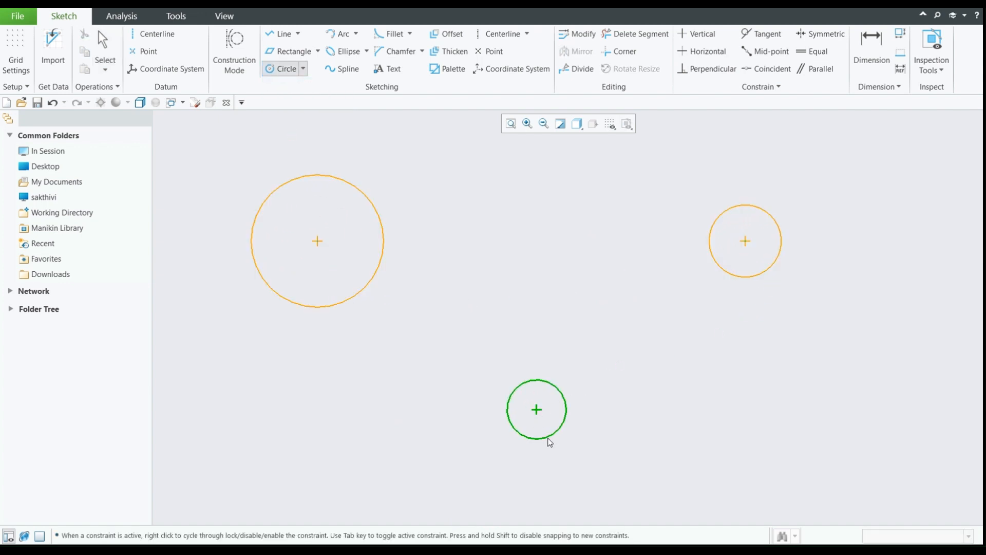
pyautogui.click(547, 438)
pyautogui.middleClick(626, 273)
# - Draw a 3 Tangent circle touching the left, lower and right circles
pyautogui.click(304, 69)
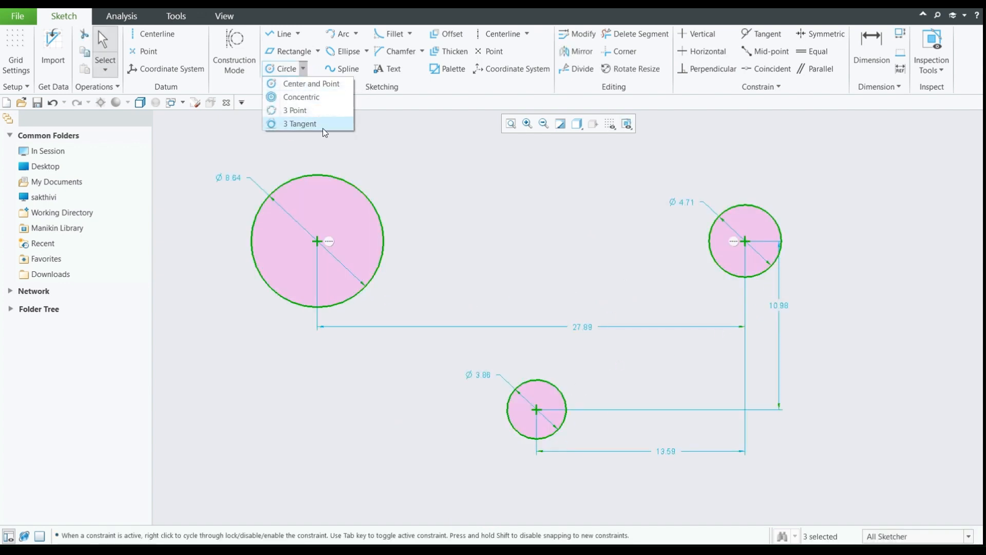
pyautogui.click(318, 123)
pyautogui.click(385, 253)
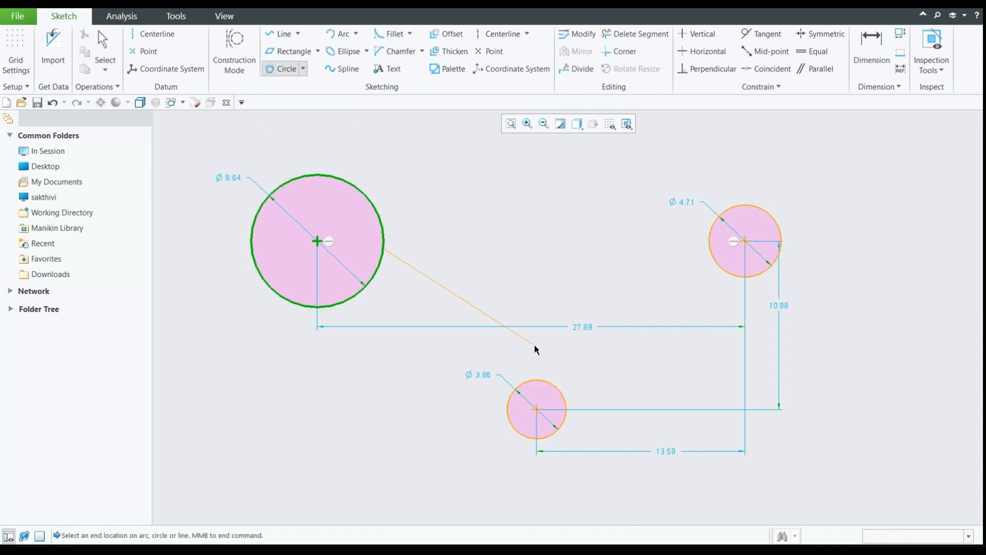
pyautogui.click(539, 378)
pyautogui.click(717, 260)
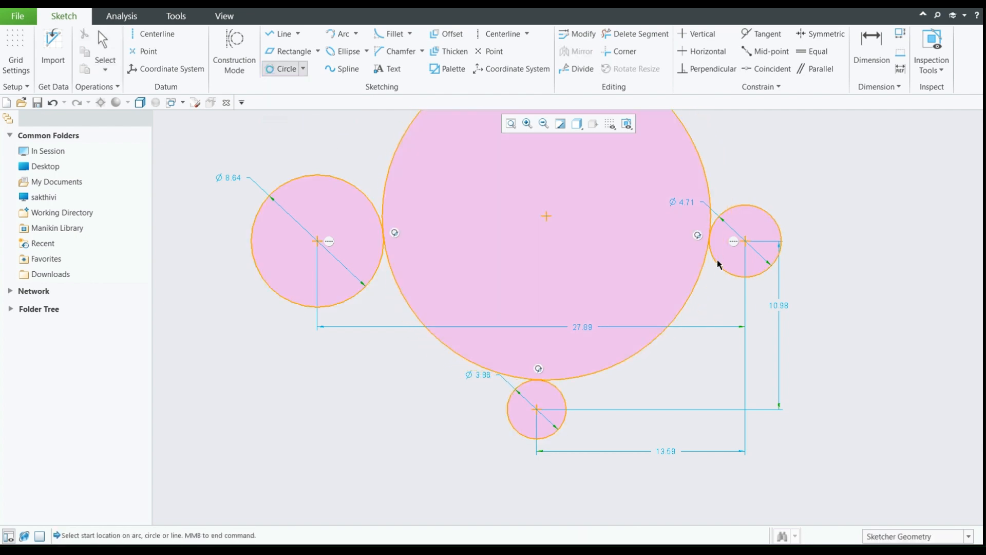
pyautogui.middleClick(538, 259)
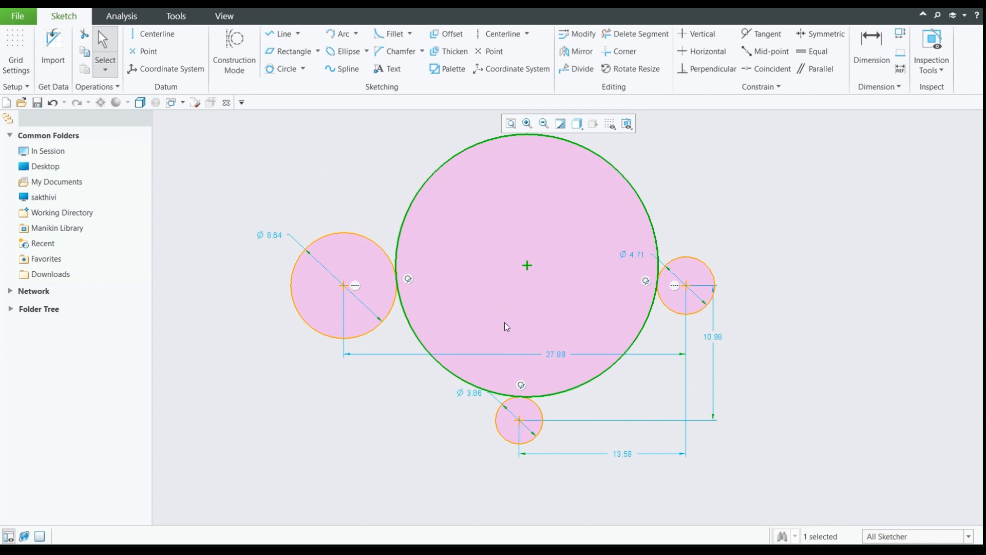
pyautogui.click(677, 217)
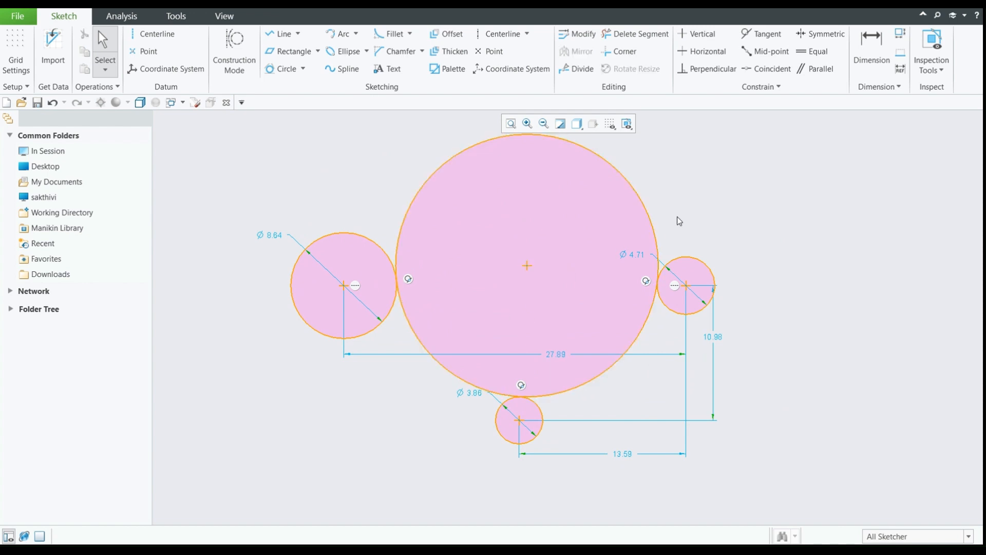